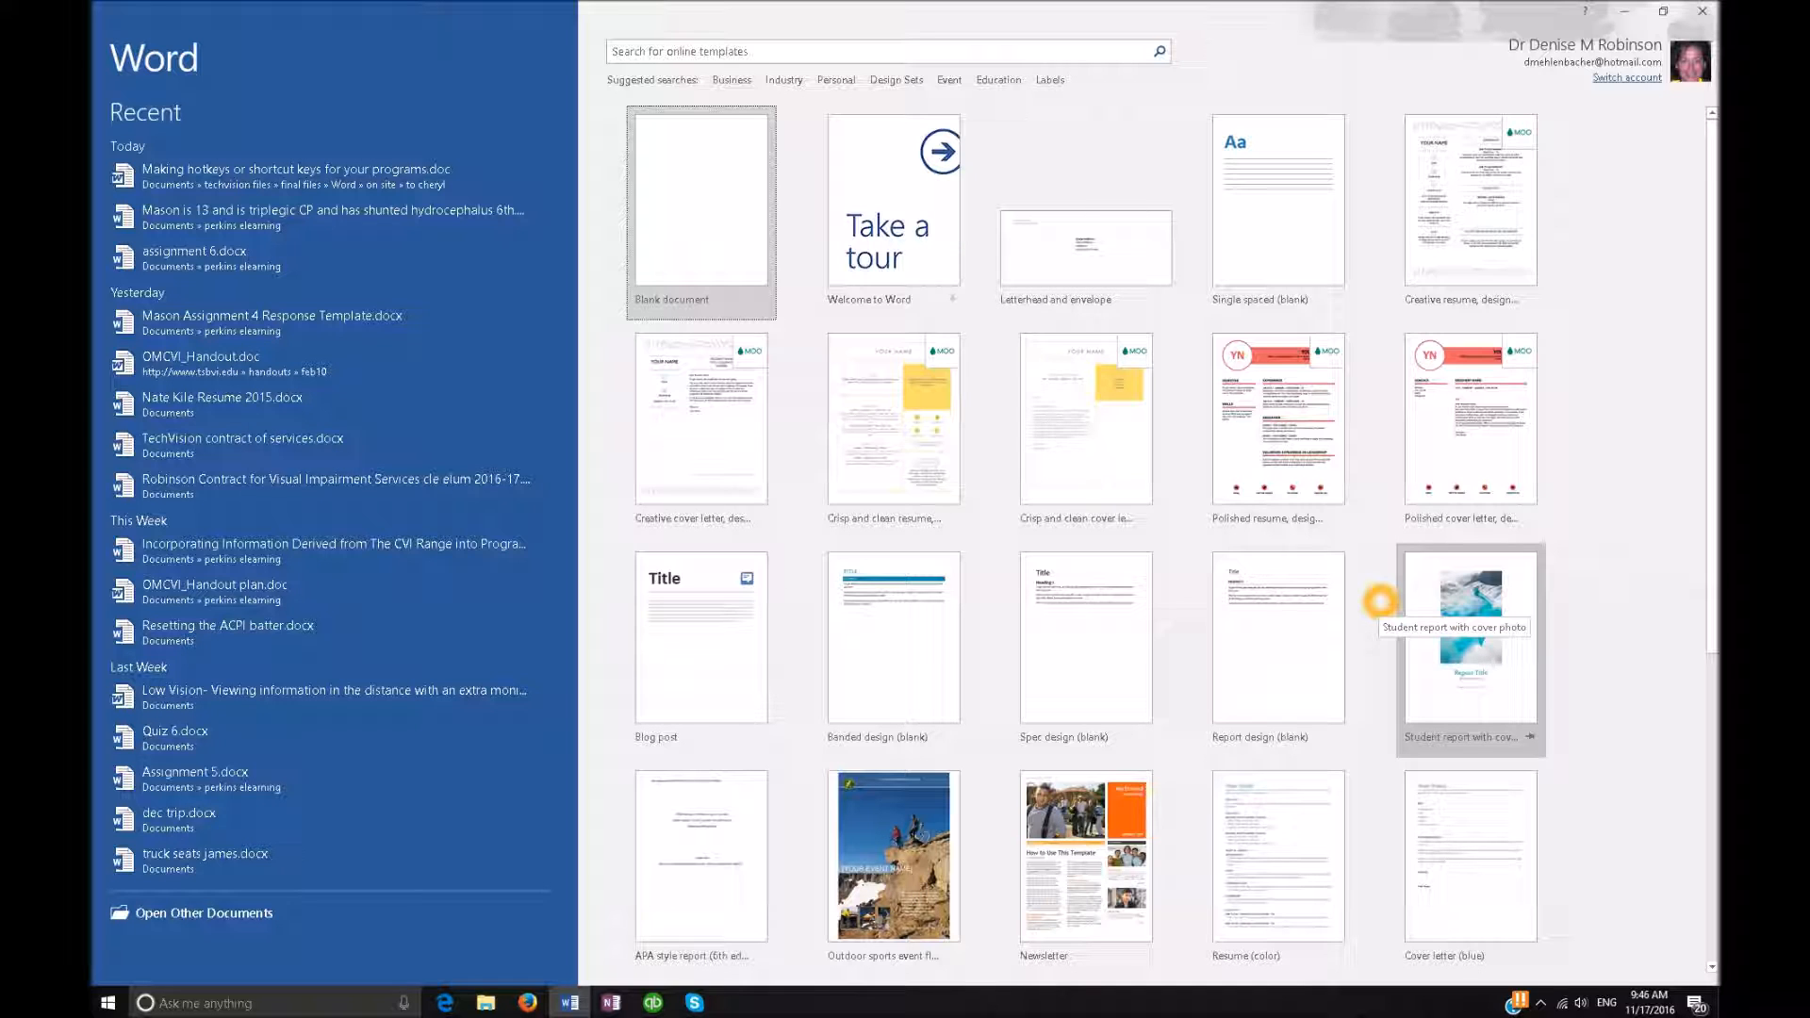
# Create a new document from the Blank document template
pyautogui.hotkey('shift', 'Tab')
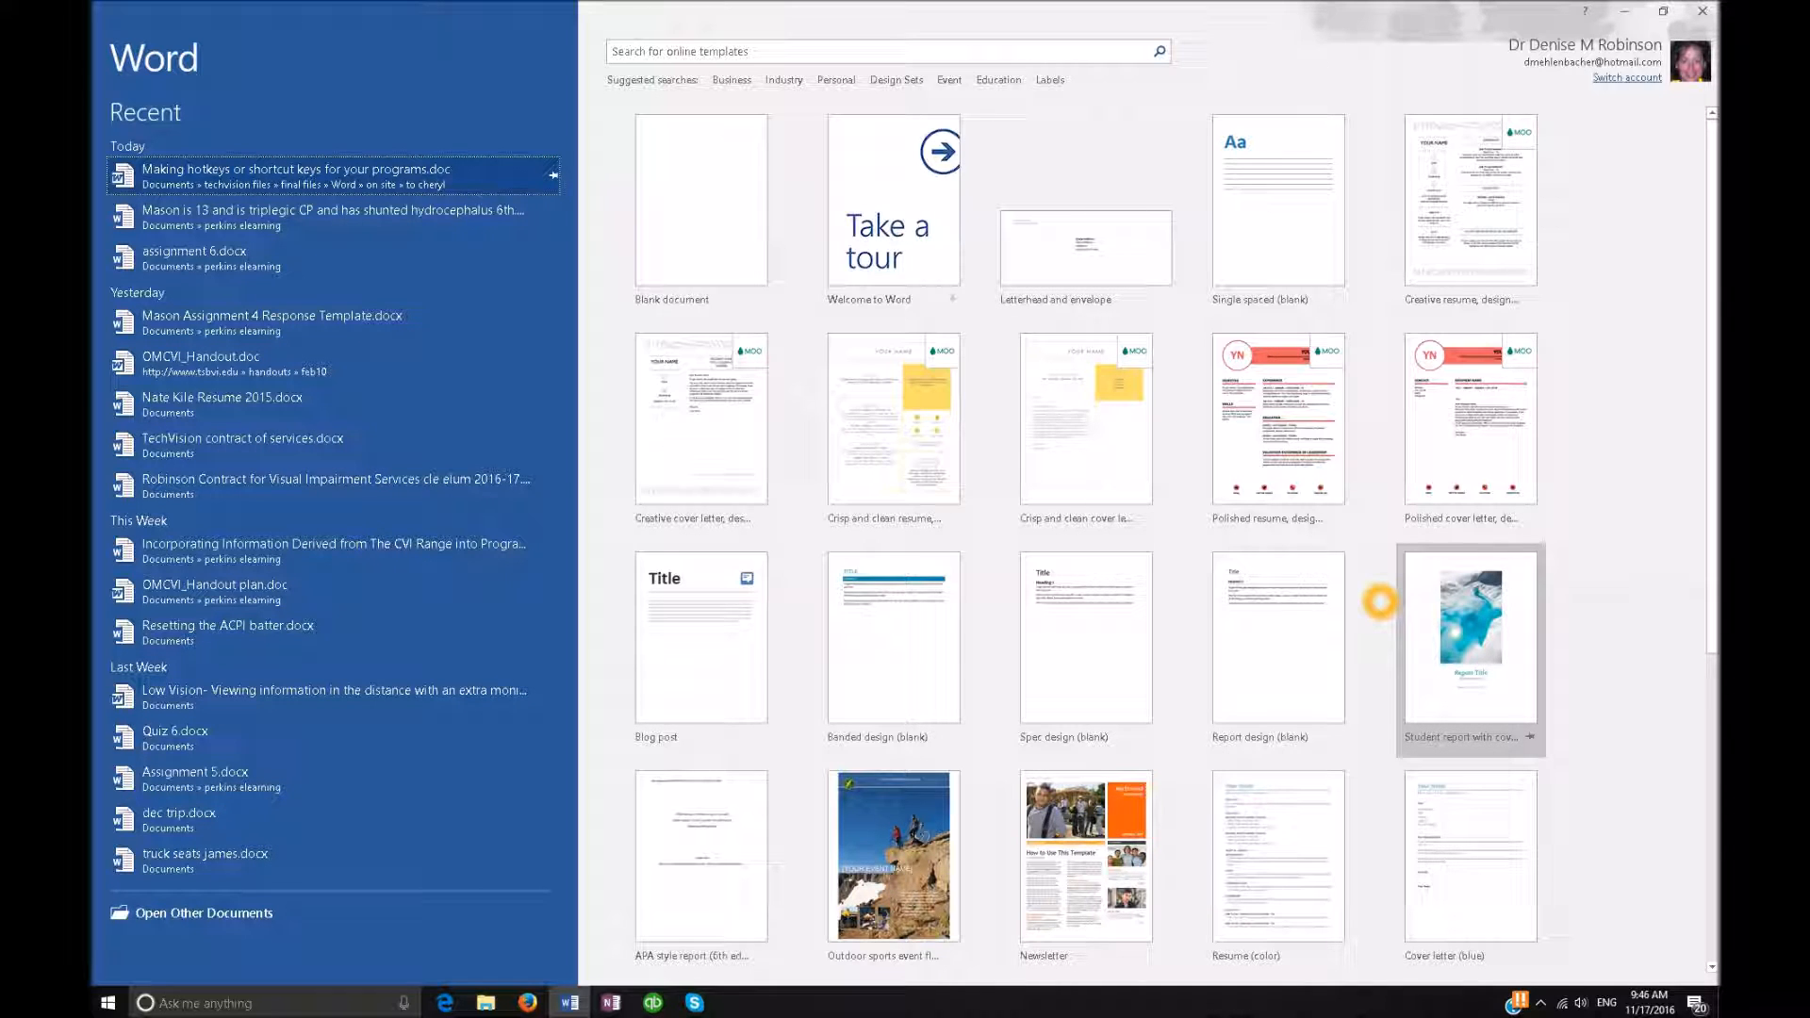
pyautogui.press('Tab')
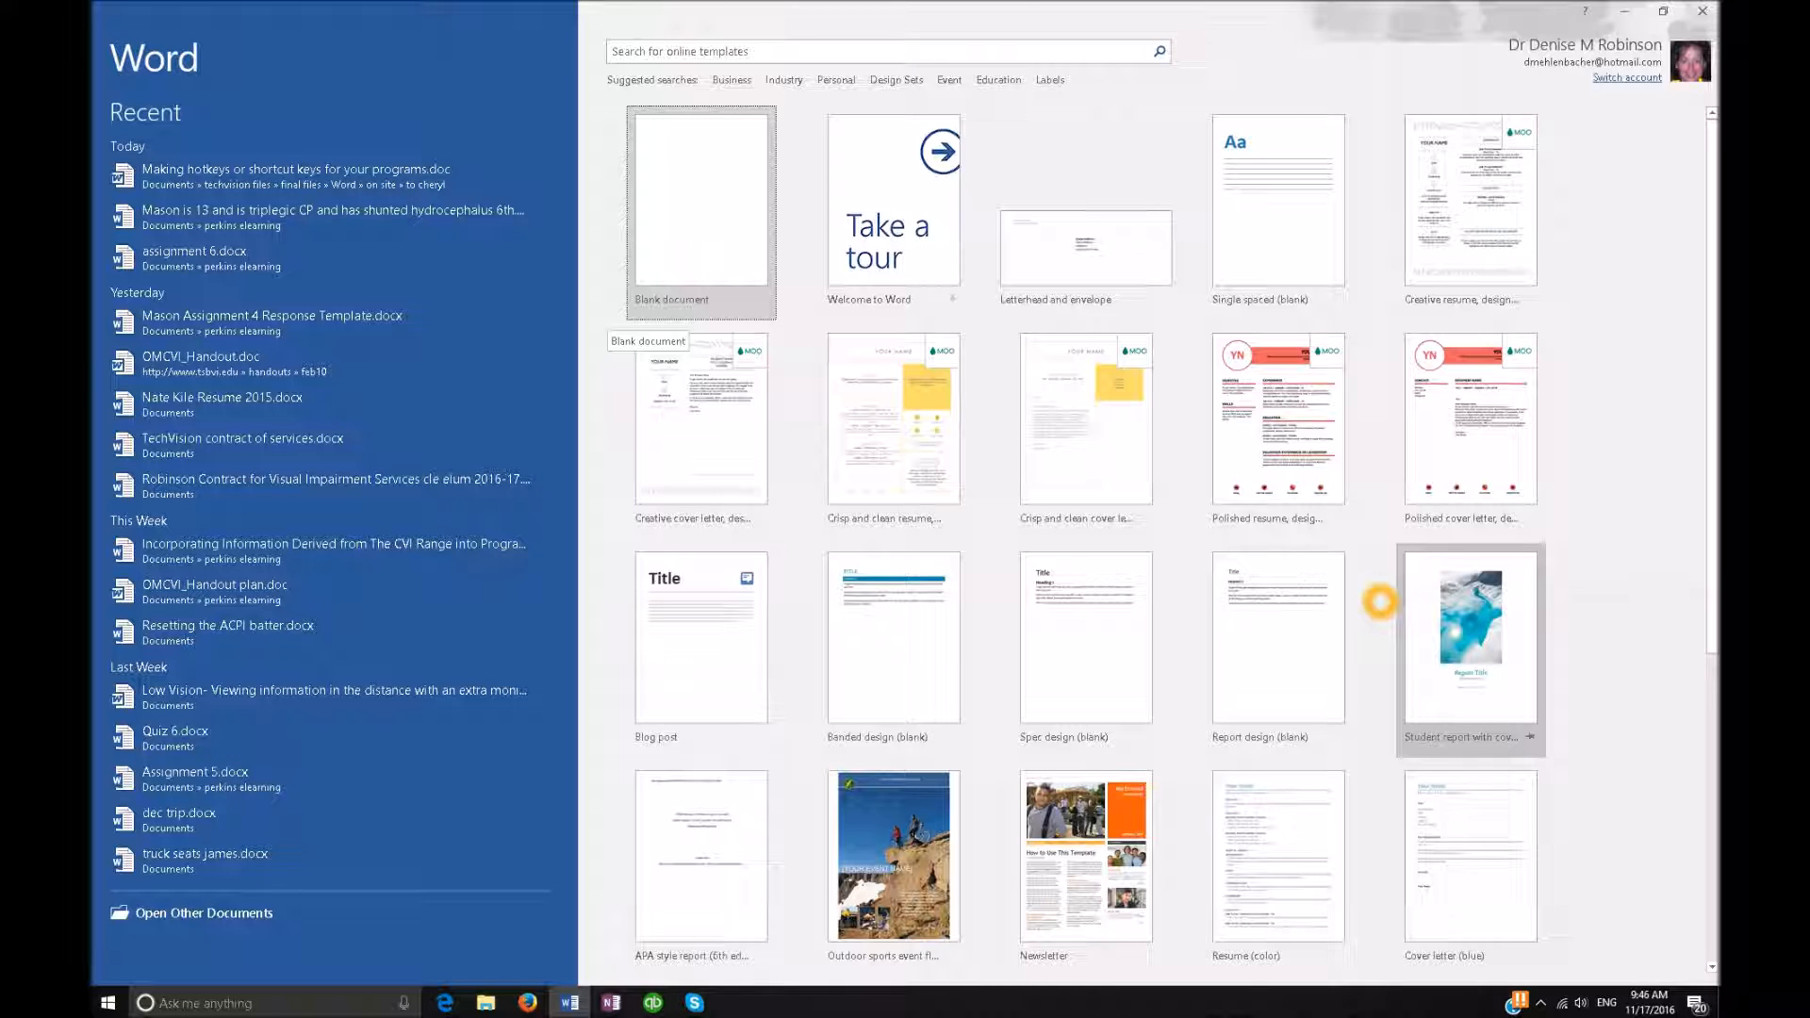
pyautogui.press('Return')
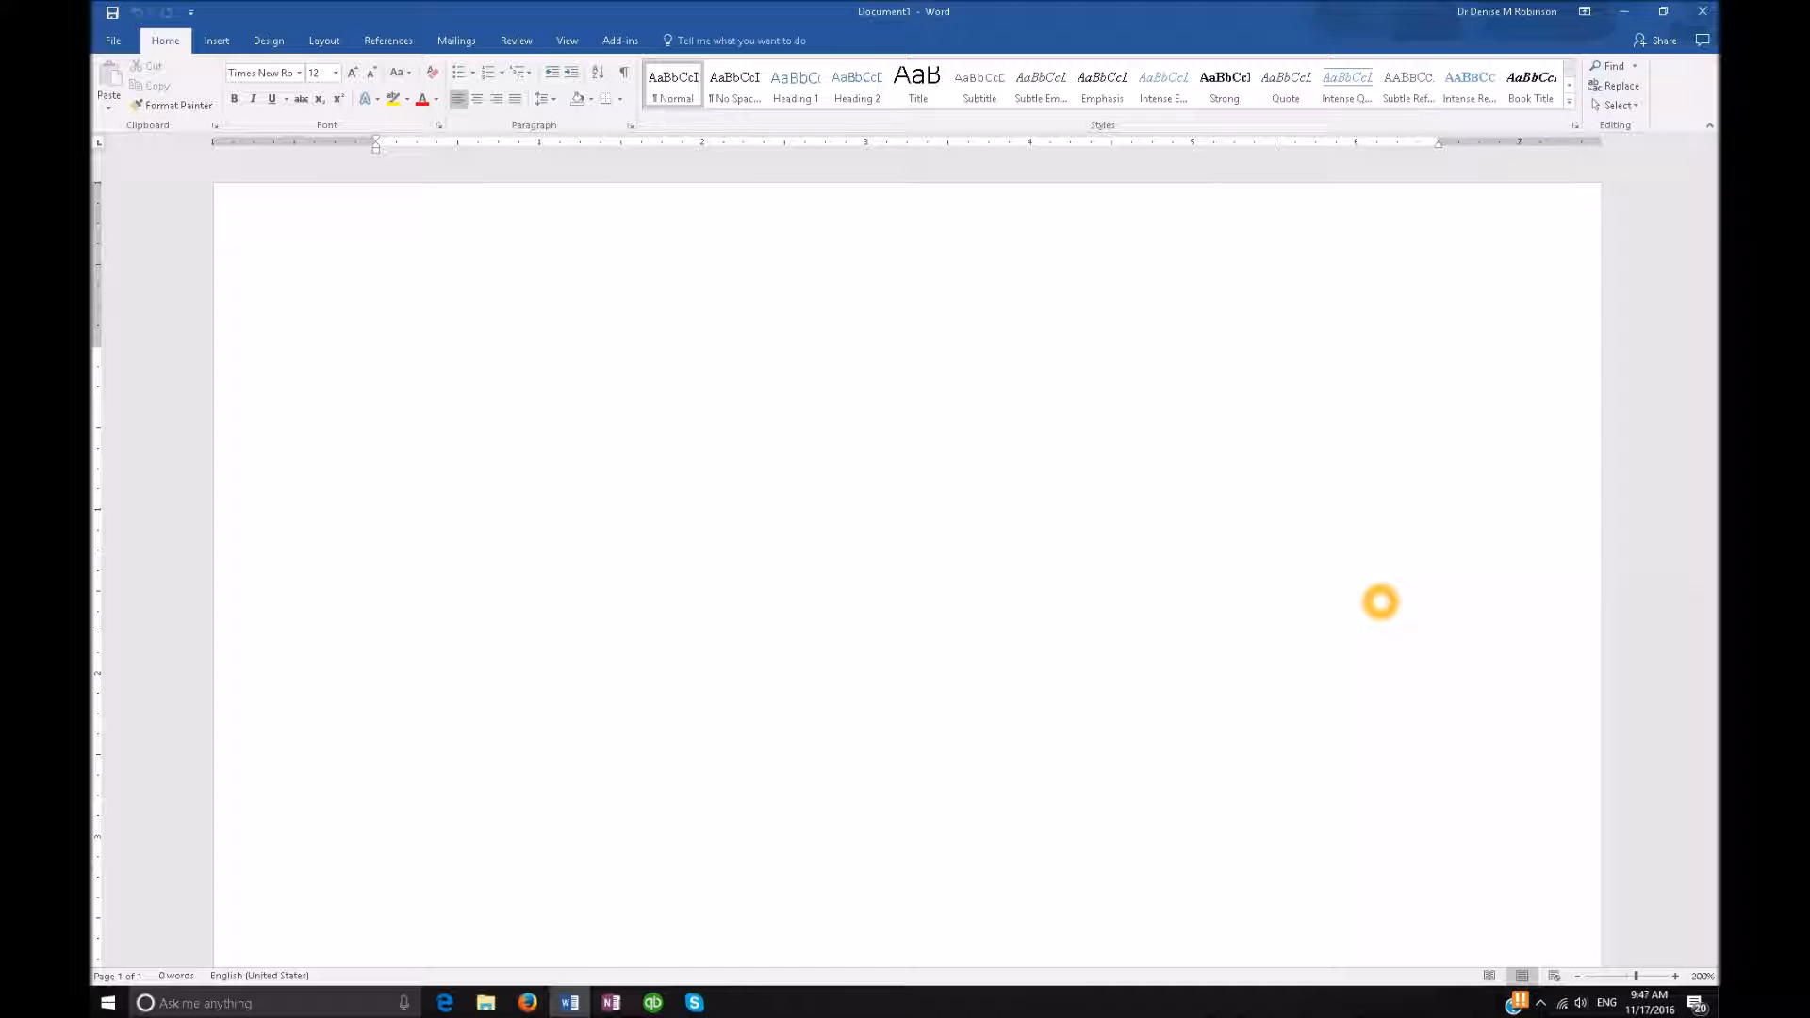
# Add a right-aligned line reading "Right" near the beginning of the blank document
pyautogui.press('Return')
pyautogui.hotkey('ctrl', 'r')
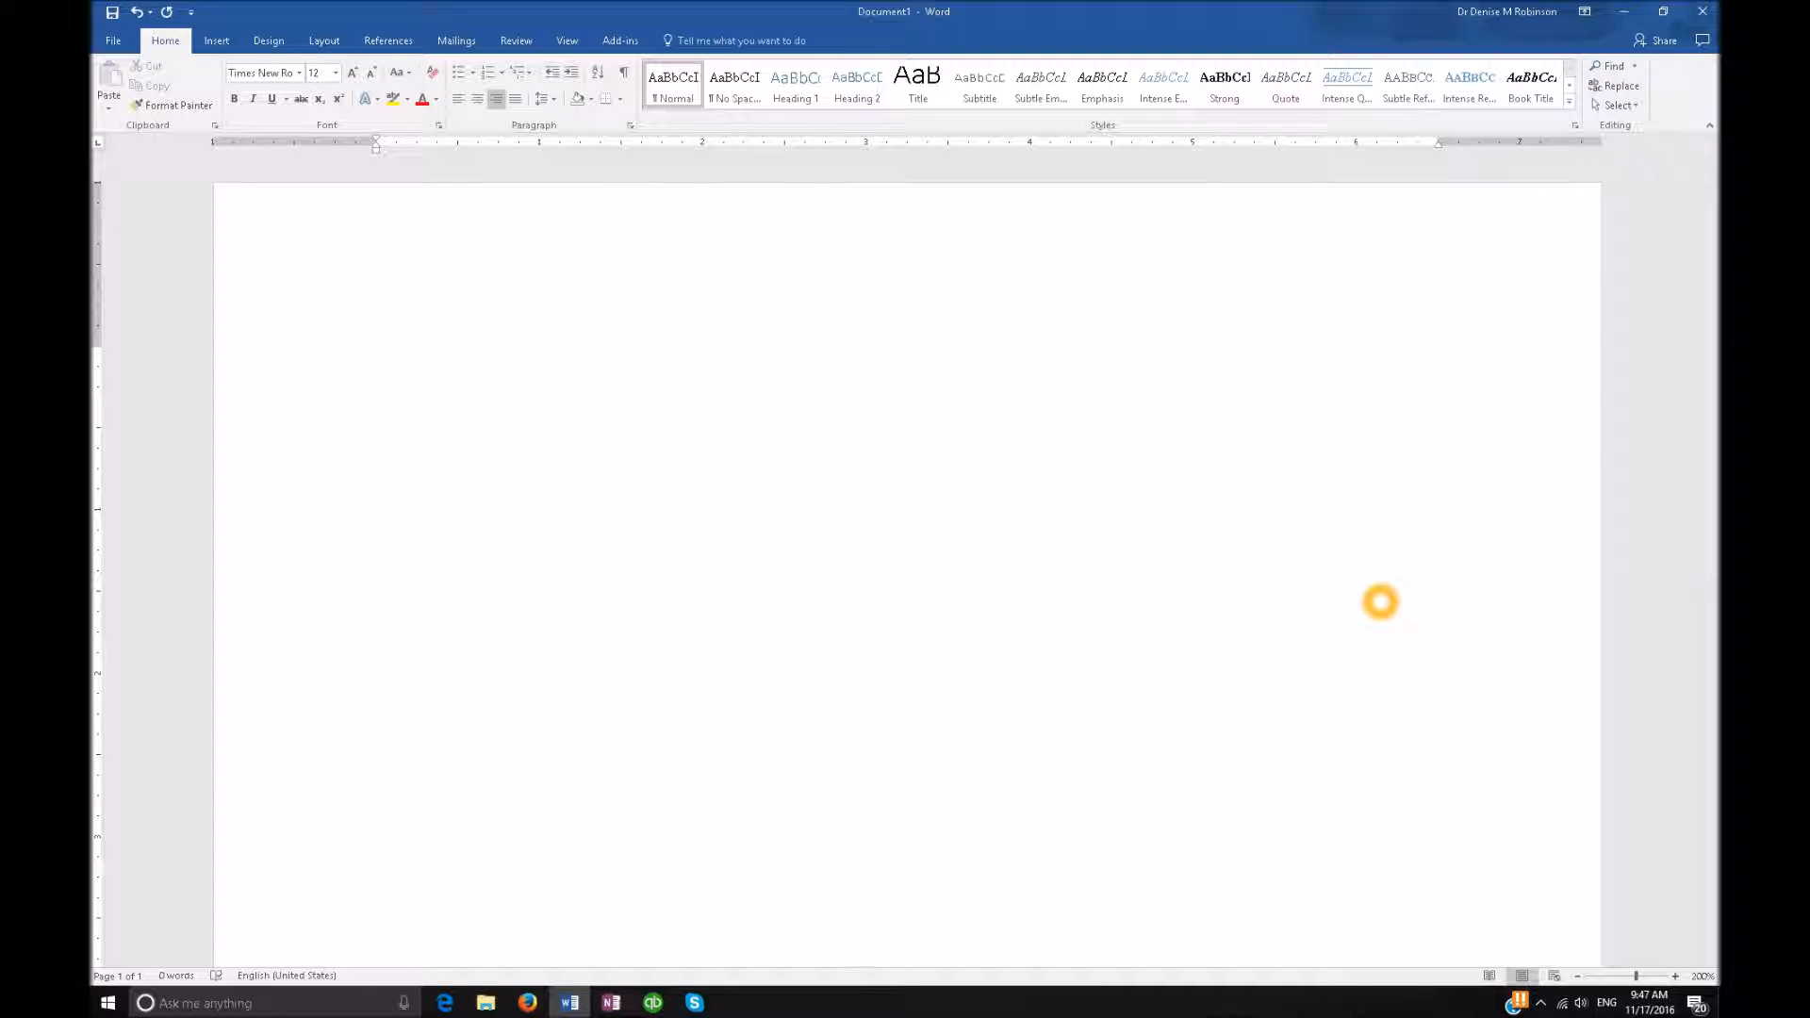
pyautogui.write('Right')
pyautogui.press('Return')
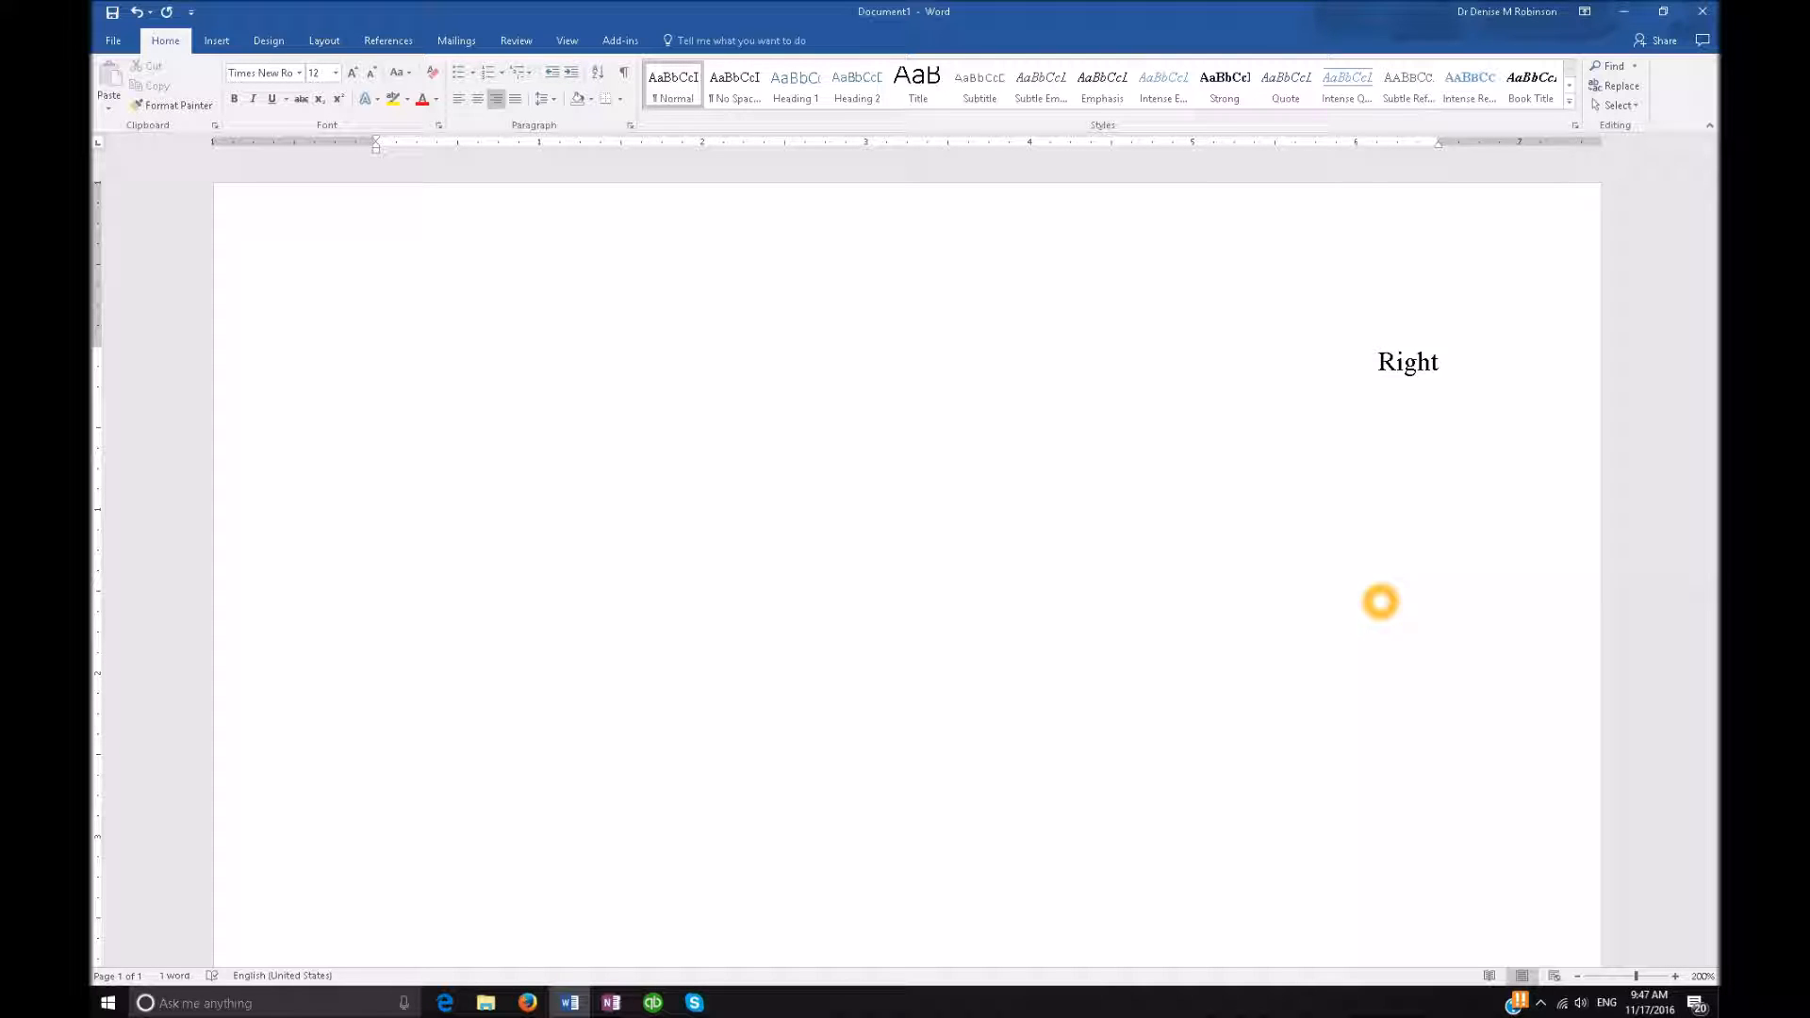
# Insert the current date in the 11/17/2016 format on the line below "Right"
pyautogui.hotkey('alt', 'i')
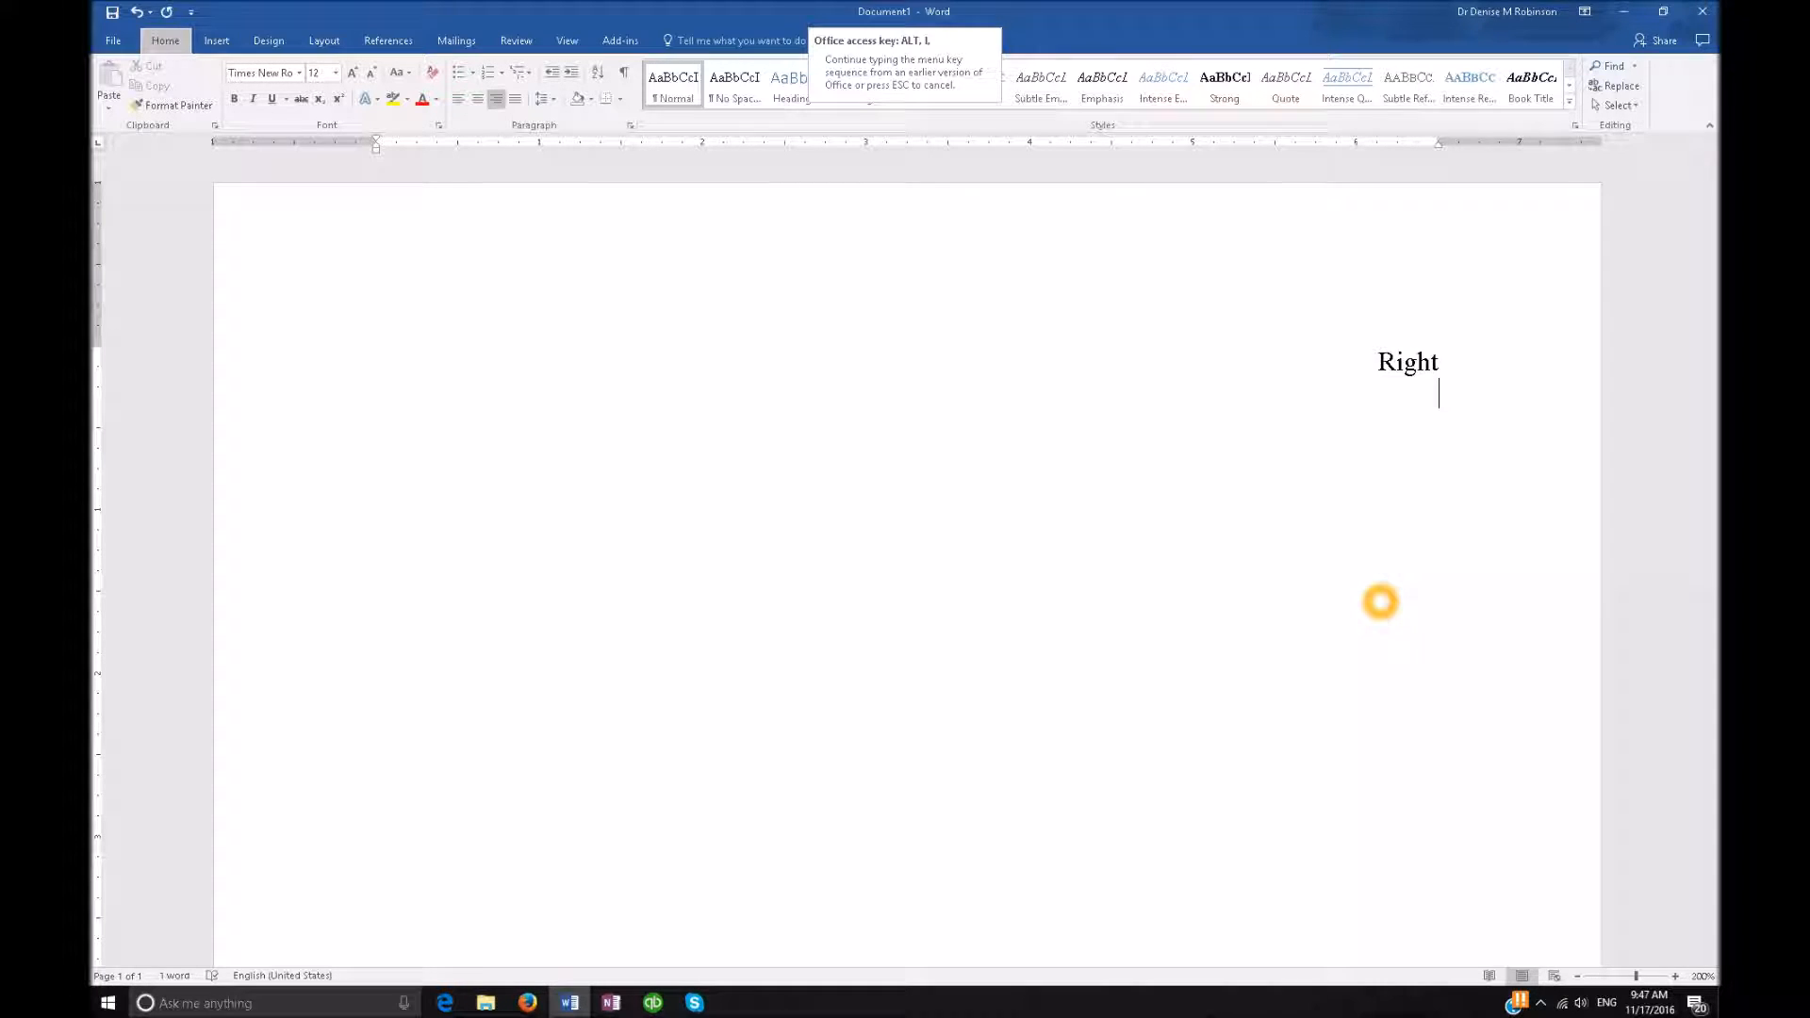
pyautogui.press('t')
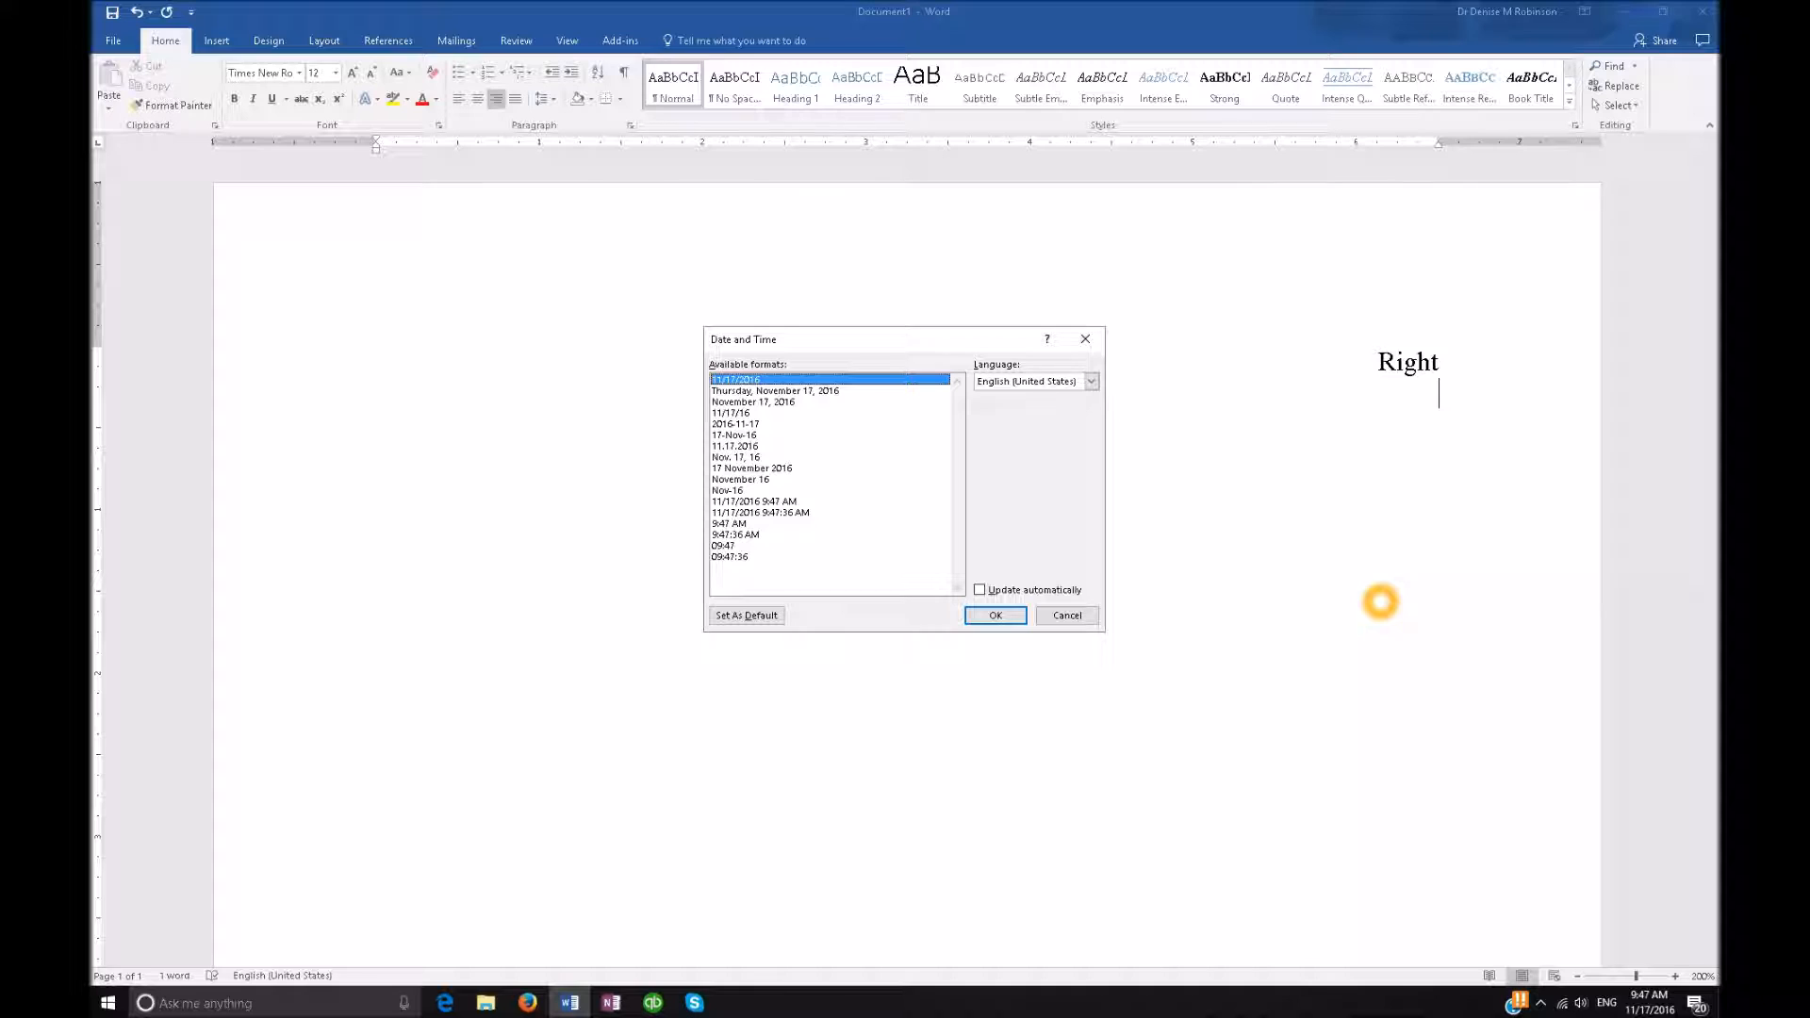
pyautogui.press('Return')
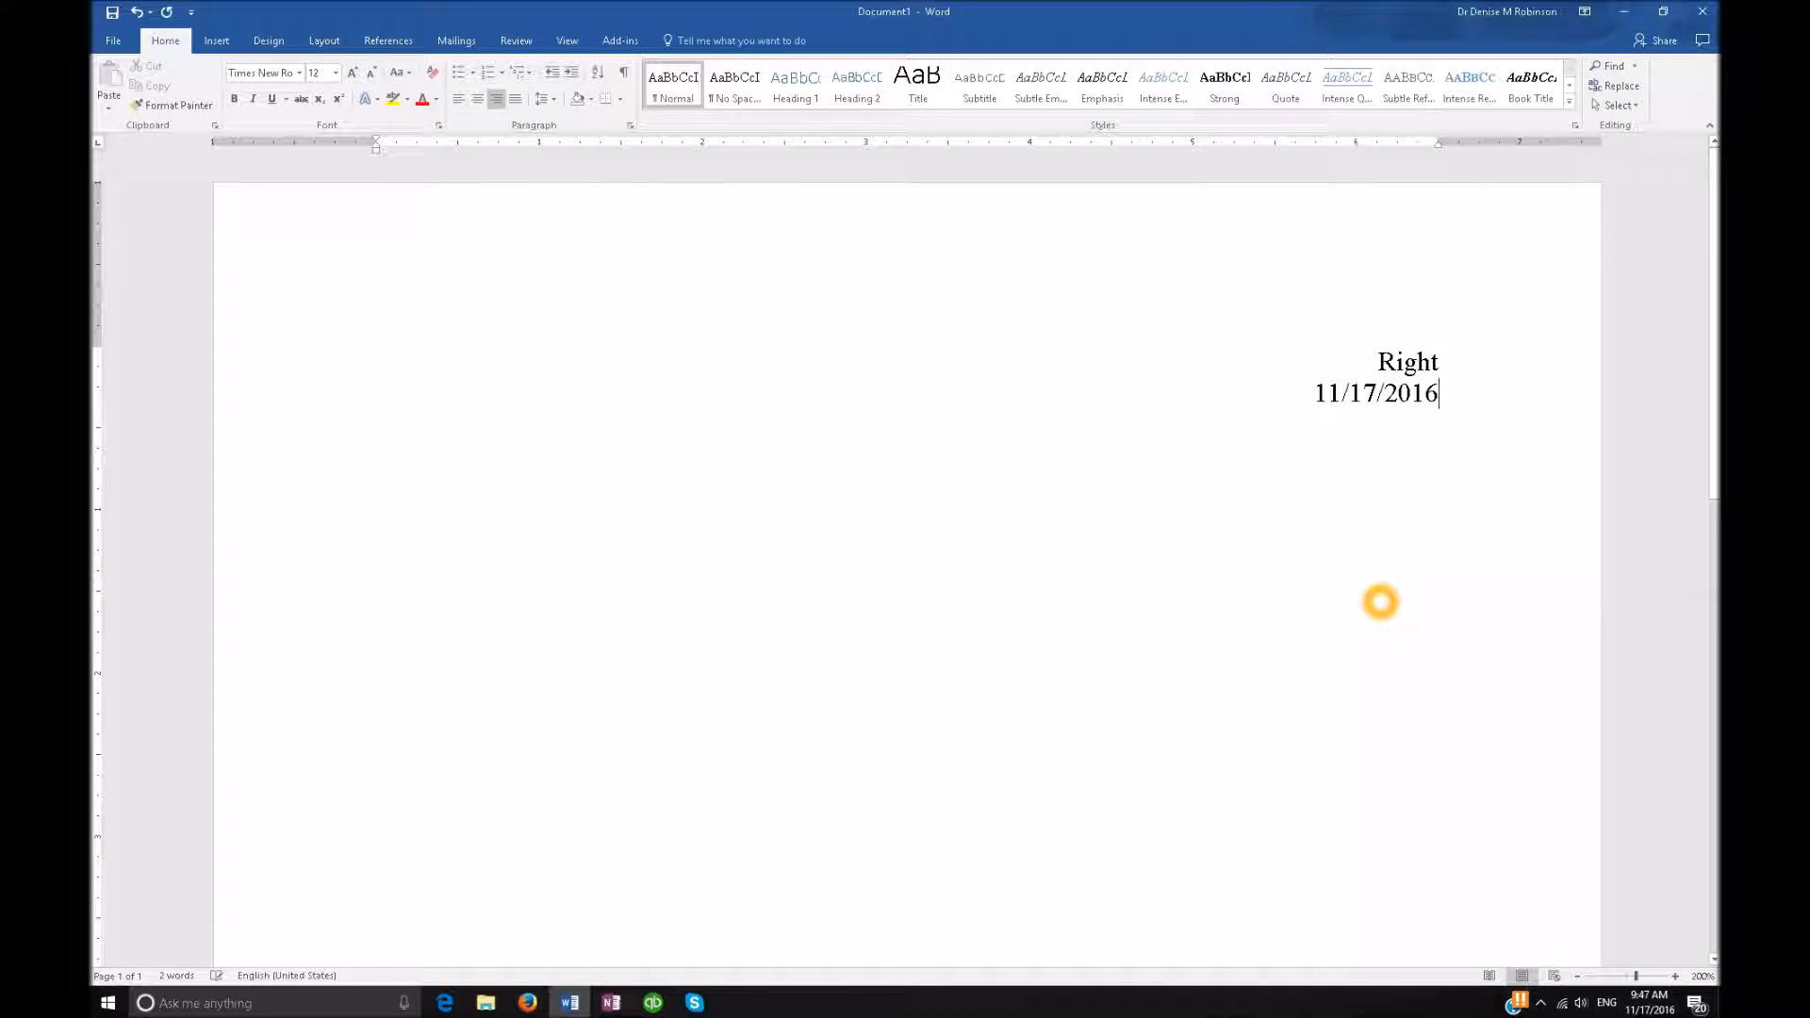
# Add a centered line reading "center" beneath the date
pyautogui.press('Return')
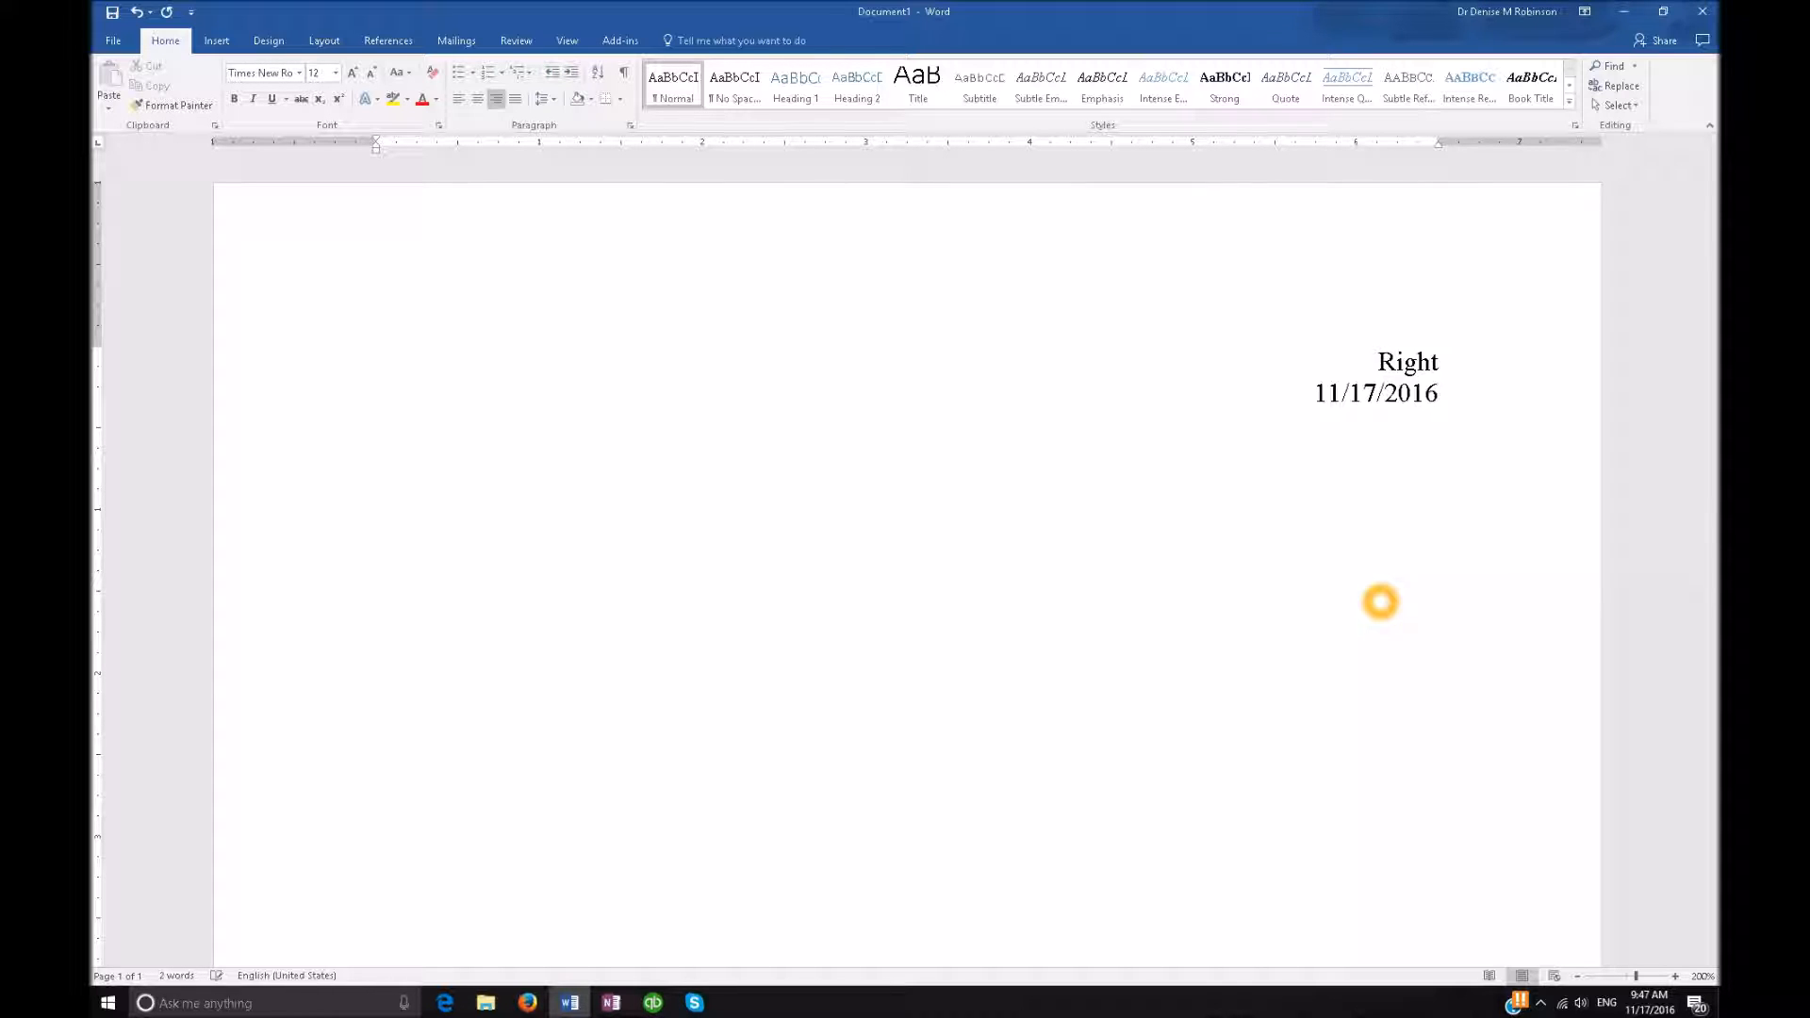
pyautogui.hotkey('ctrl', 'e')
pyautogui.write('center')
# Set Times New Roman, 12 pt, as the default font for this document only
pyautogui.hotkey('ctrl', 'd')
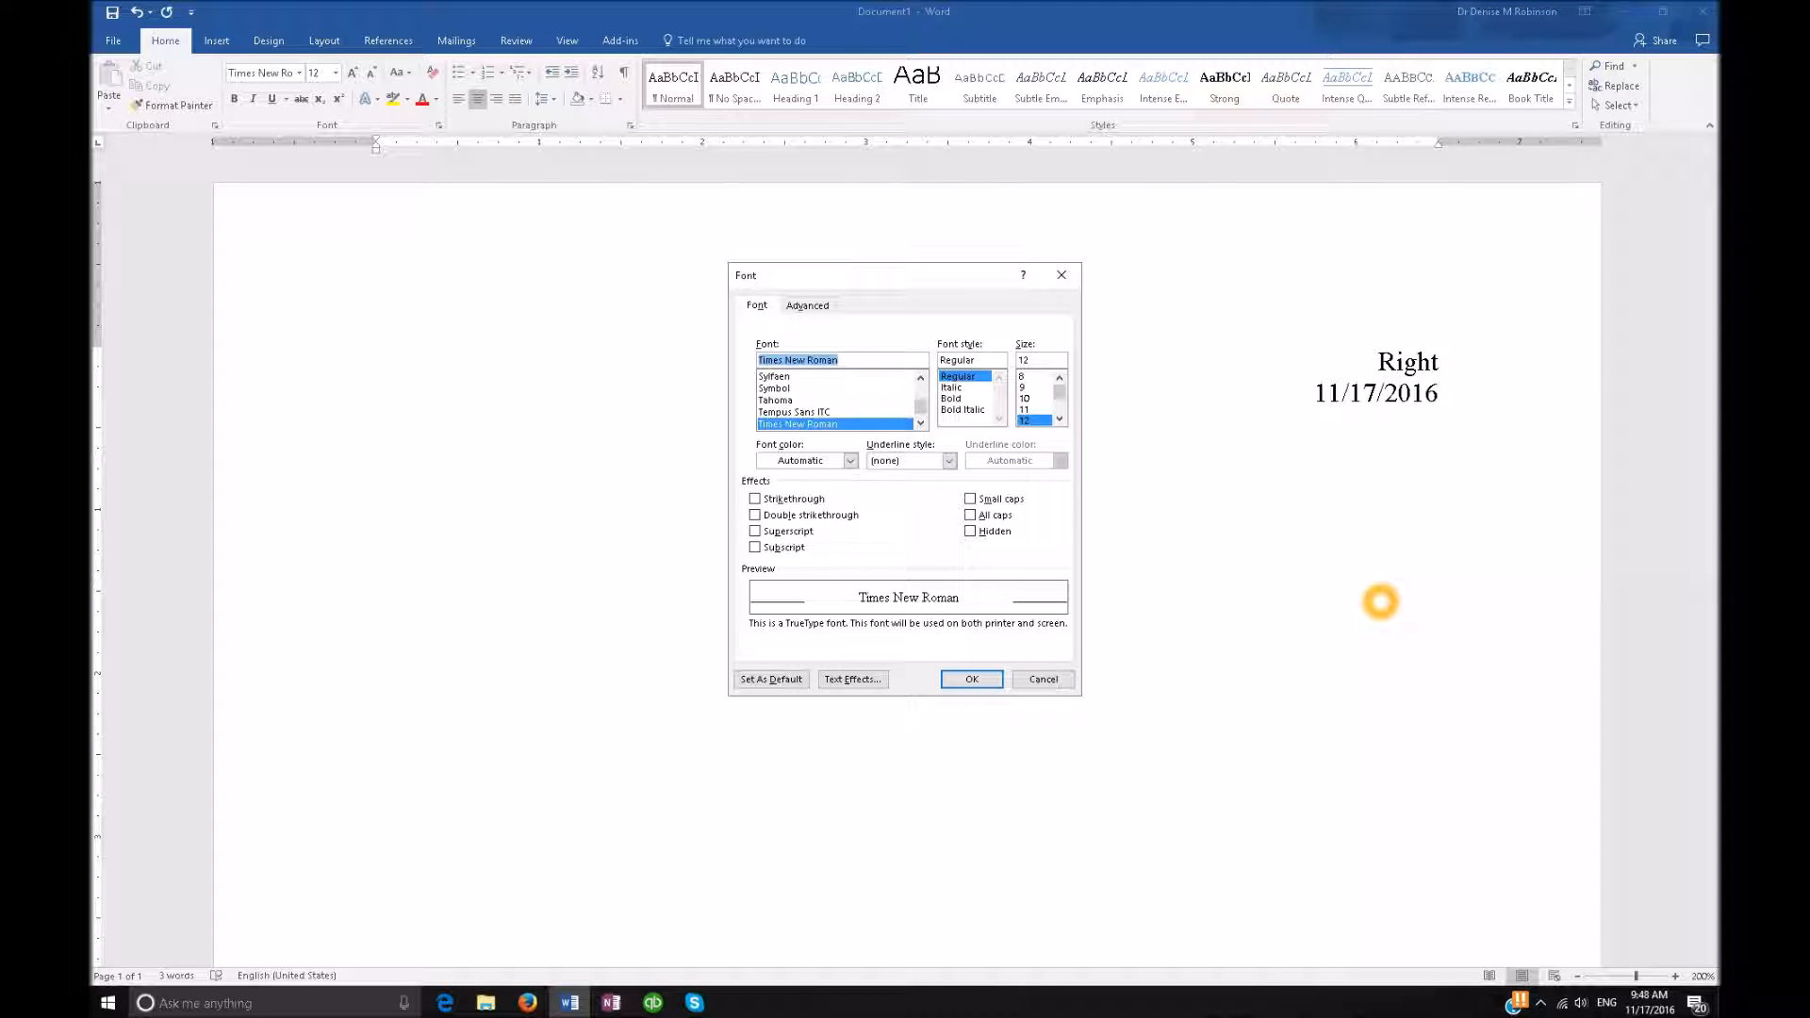
pyautogui.click(1380, 601)
pyautogui.write('ti')
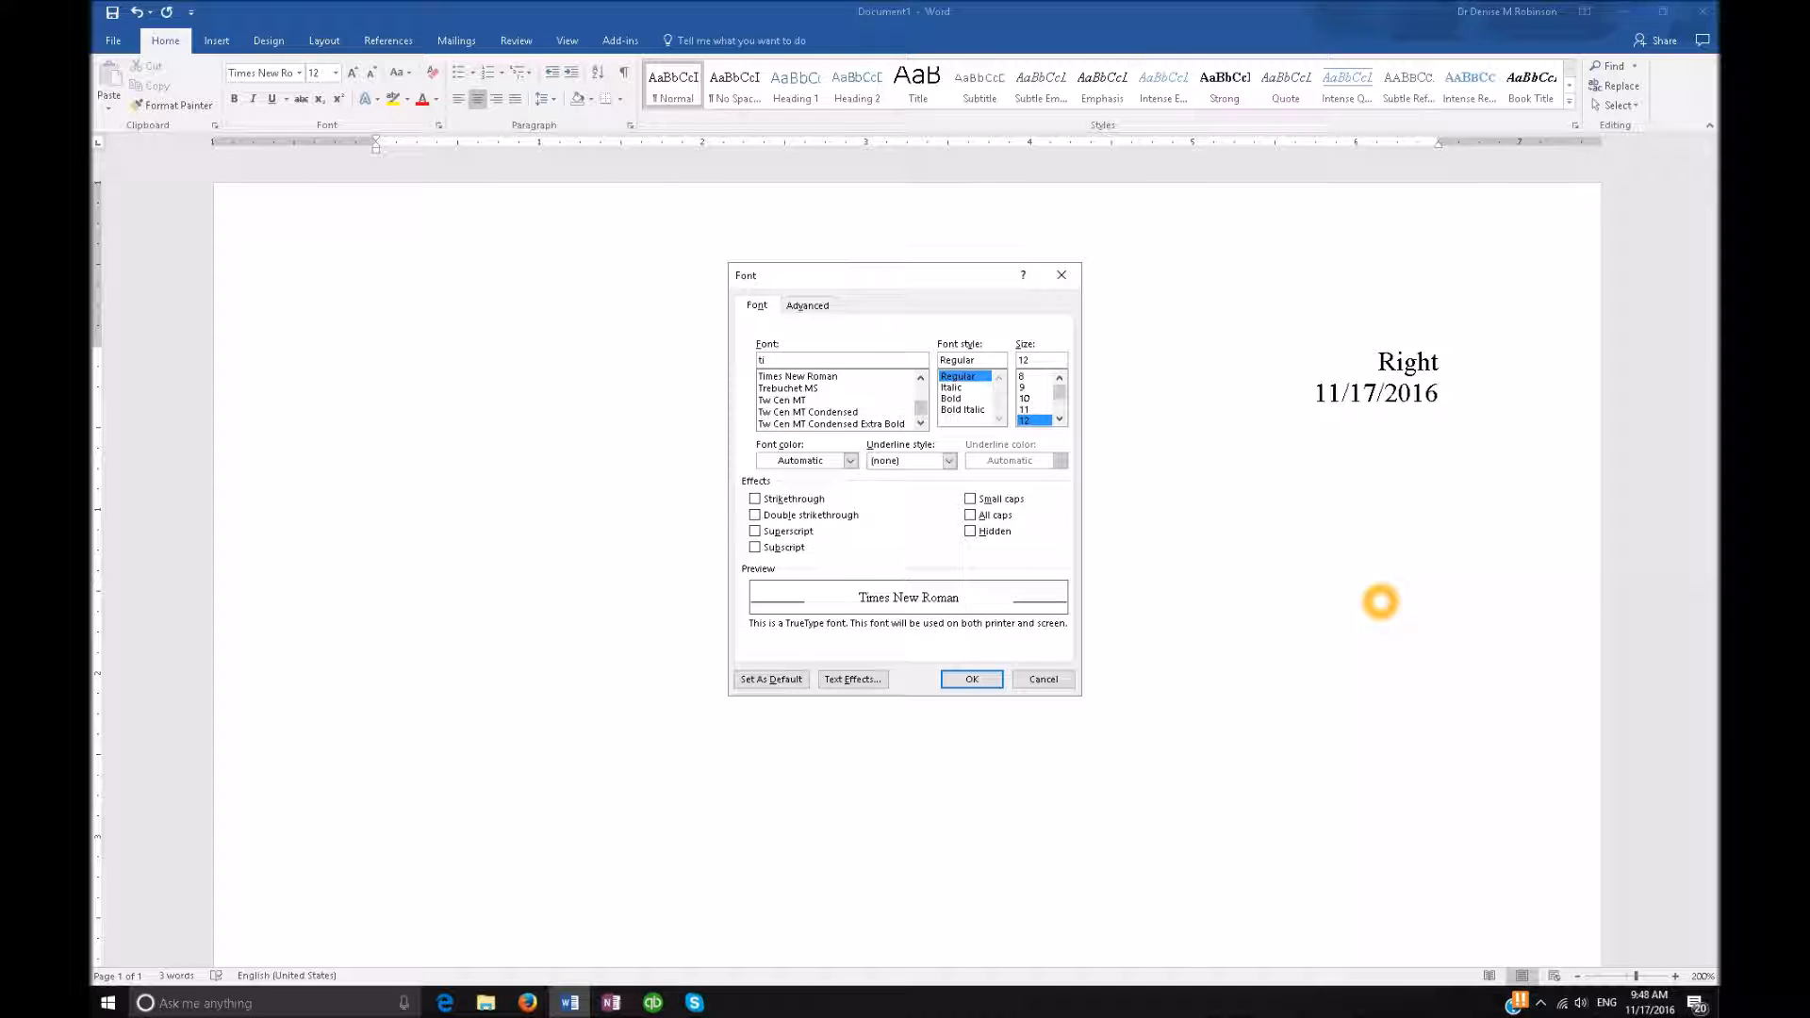
pyautogui.press('Down')
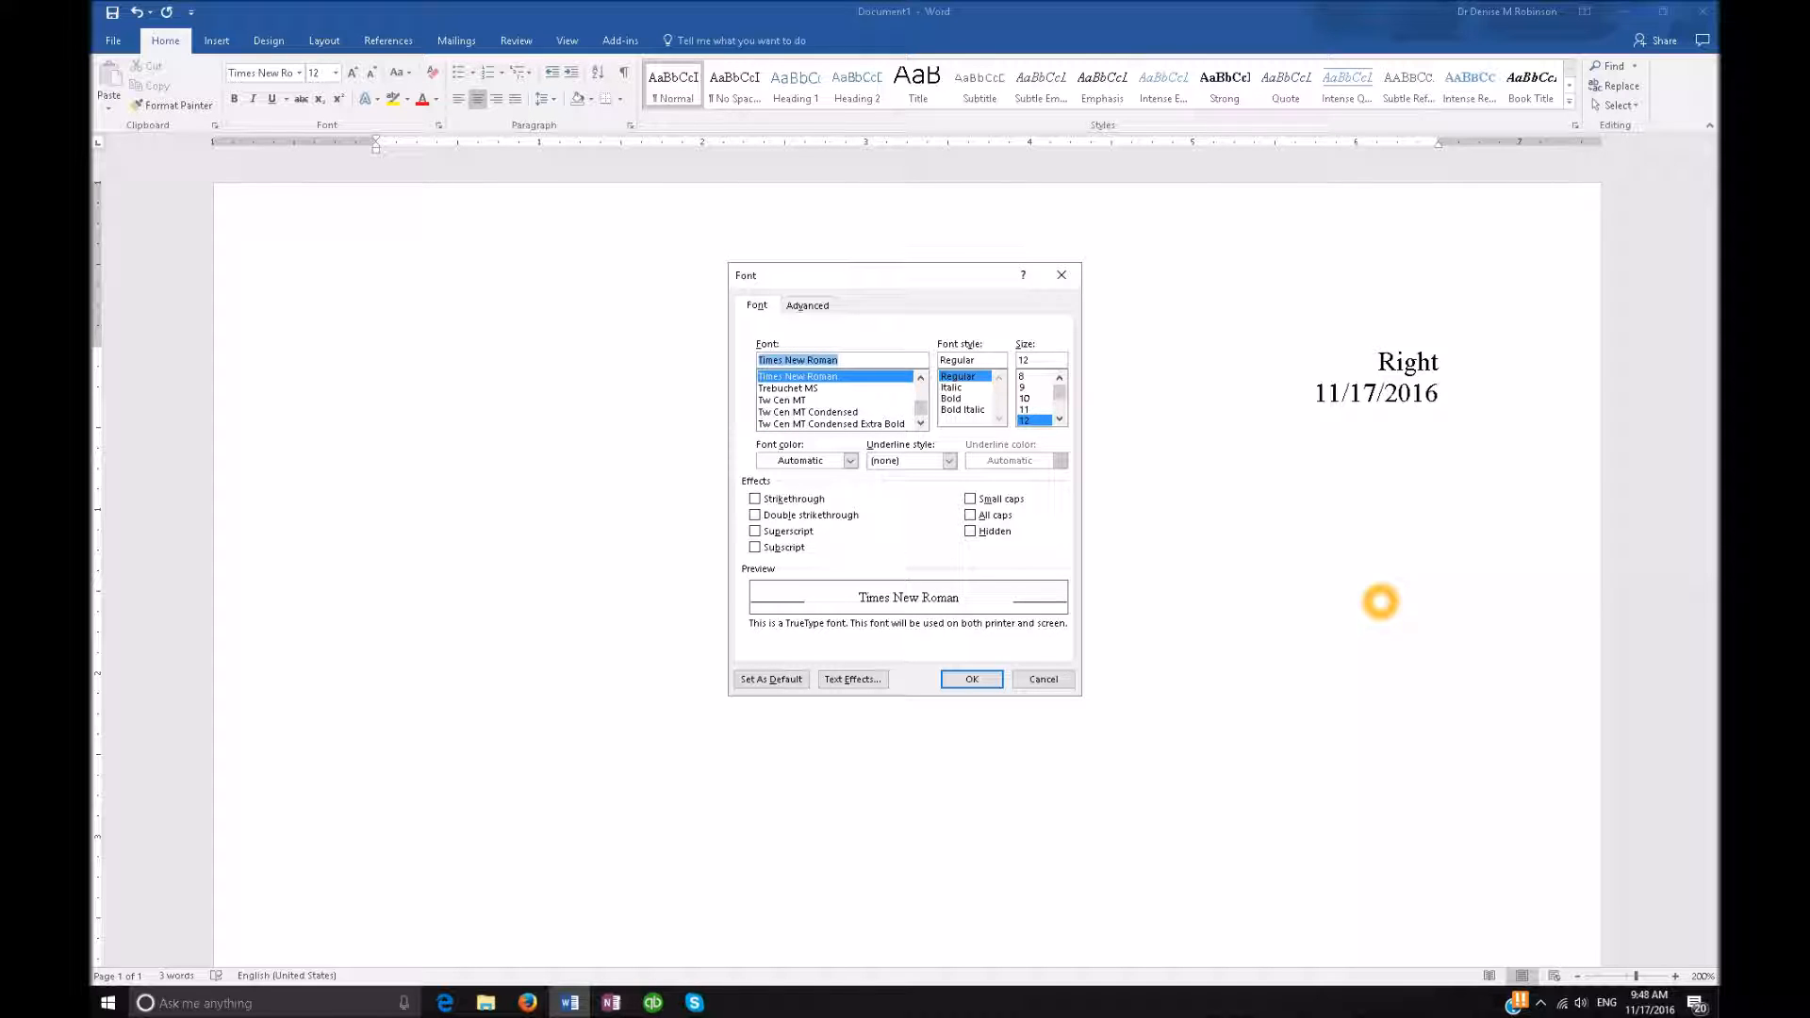
pyautogui.press('Tab')
pyautogui.press('Tab')
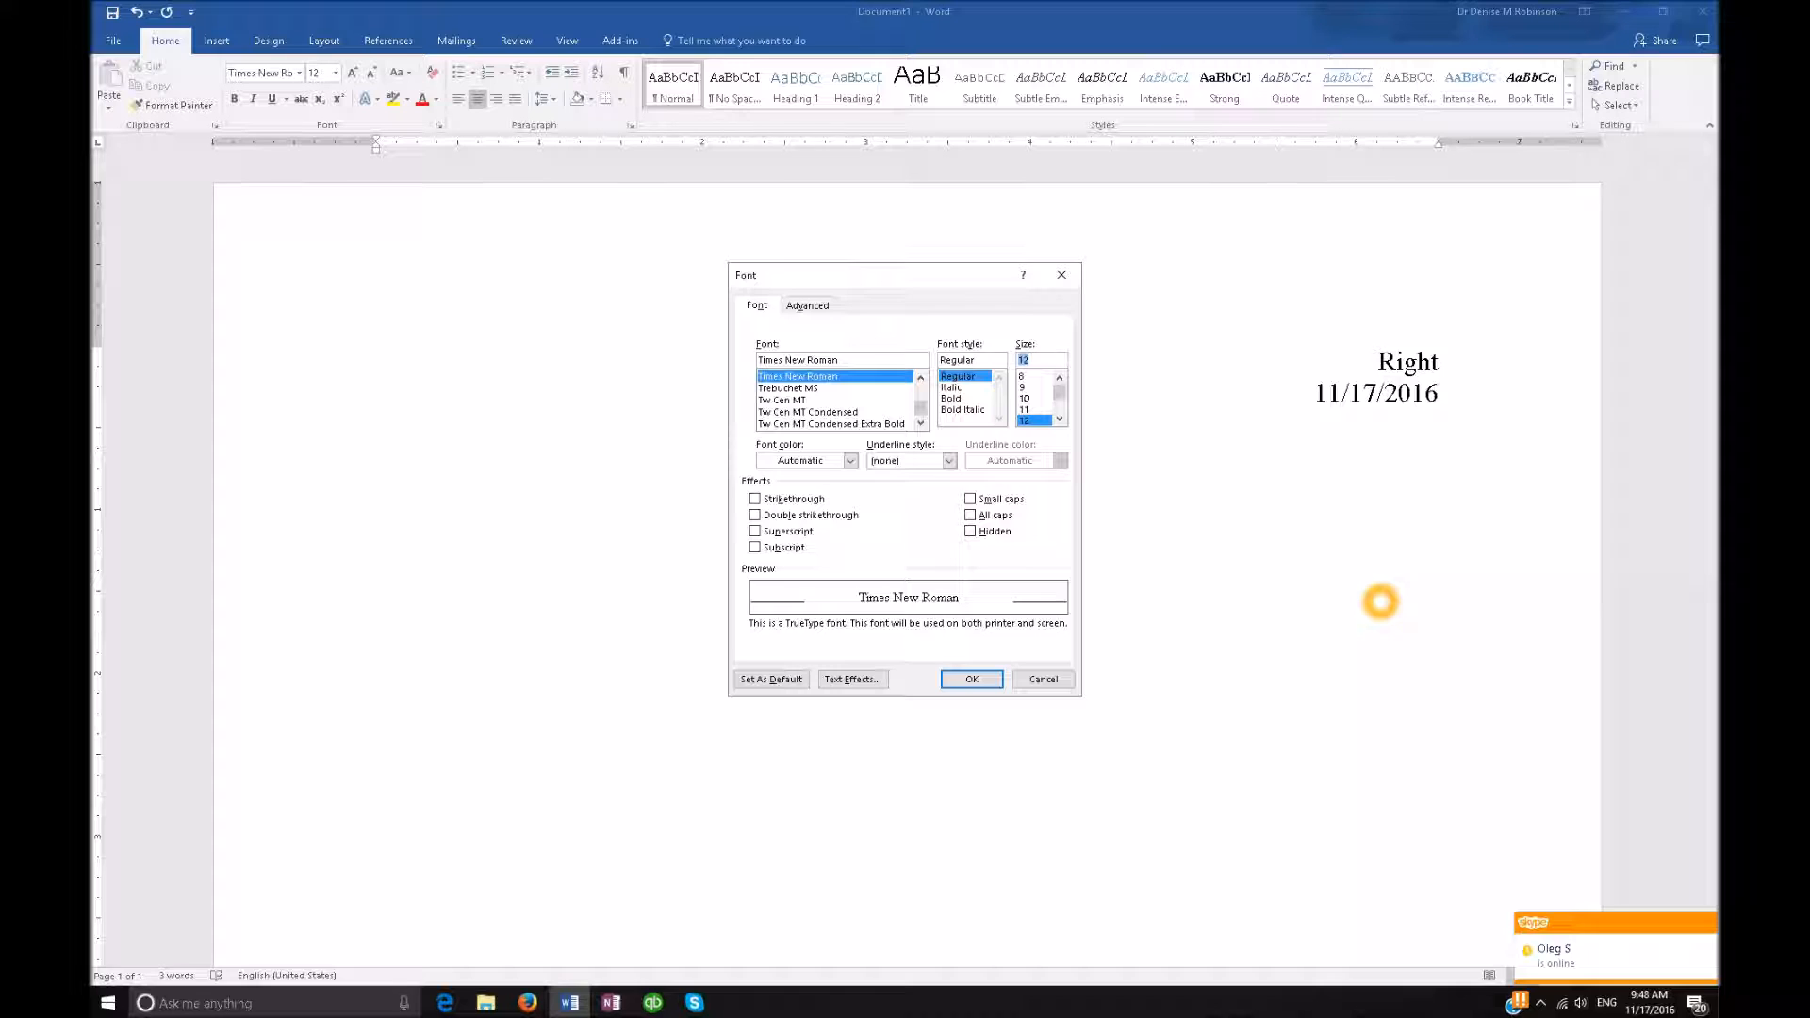
pyautogui.hotkey('alt', 'd')
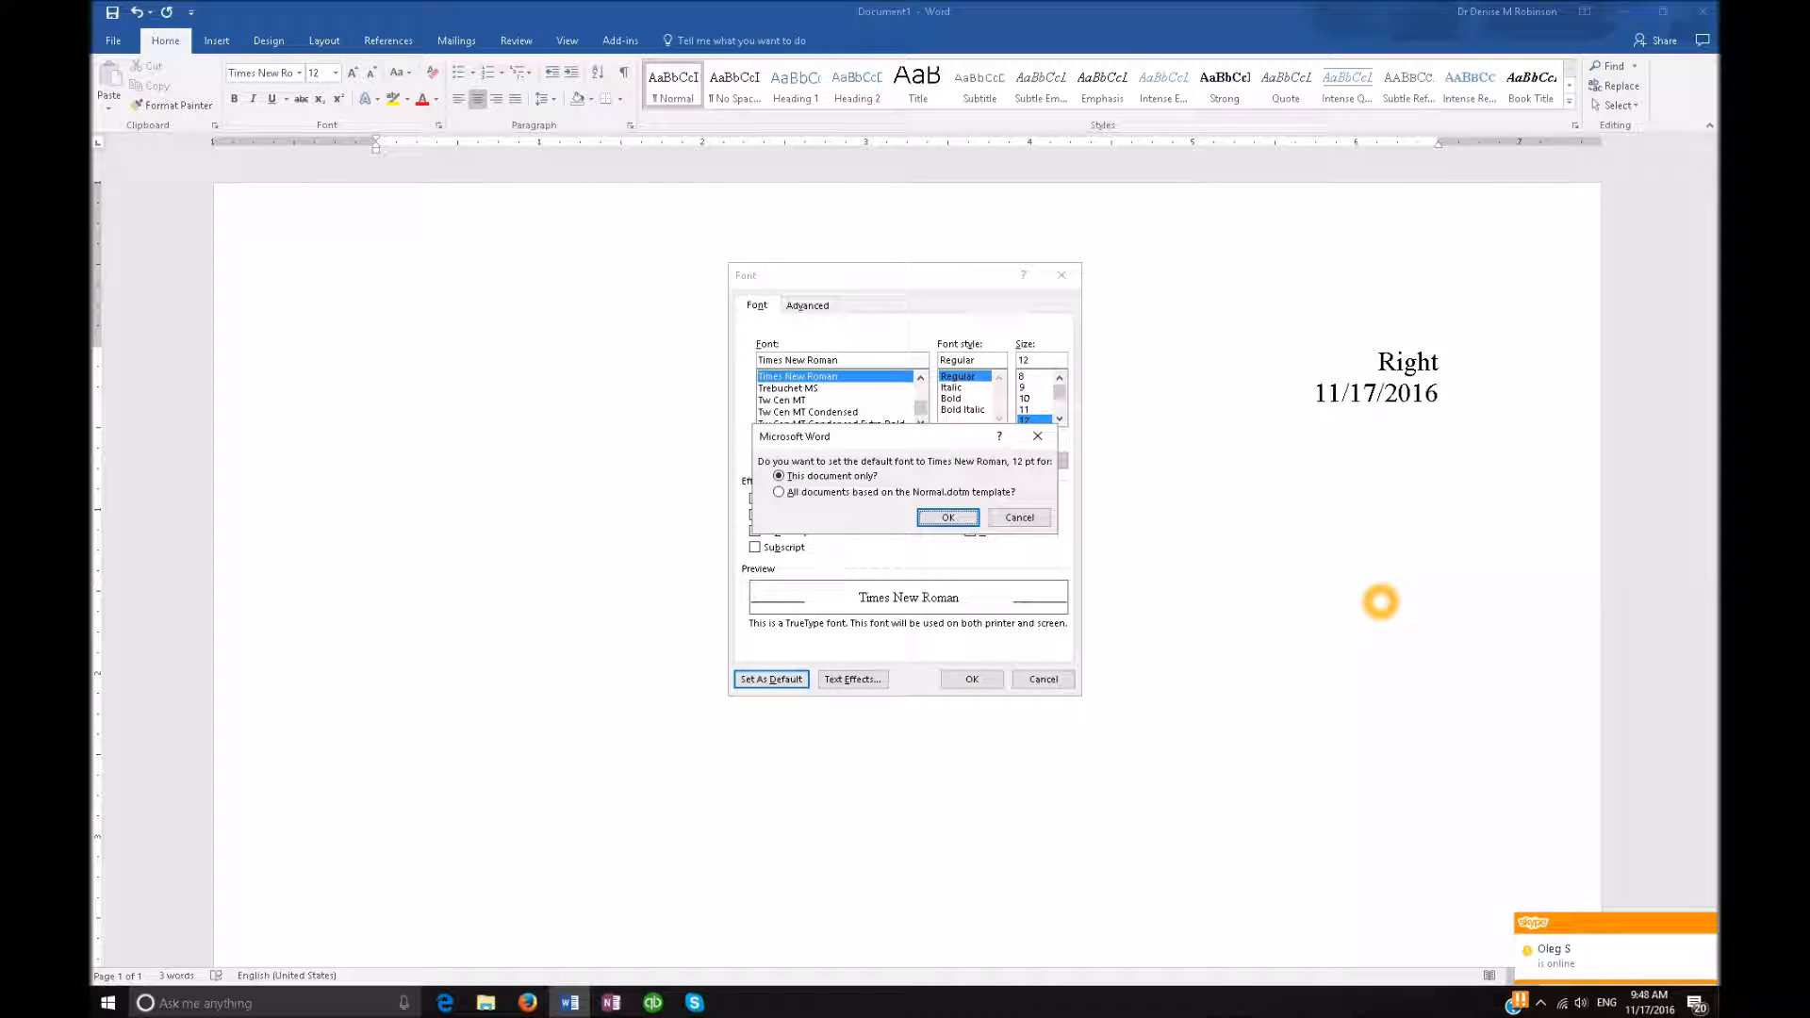
pyautogui.click(1380, 601)
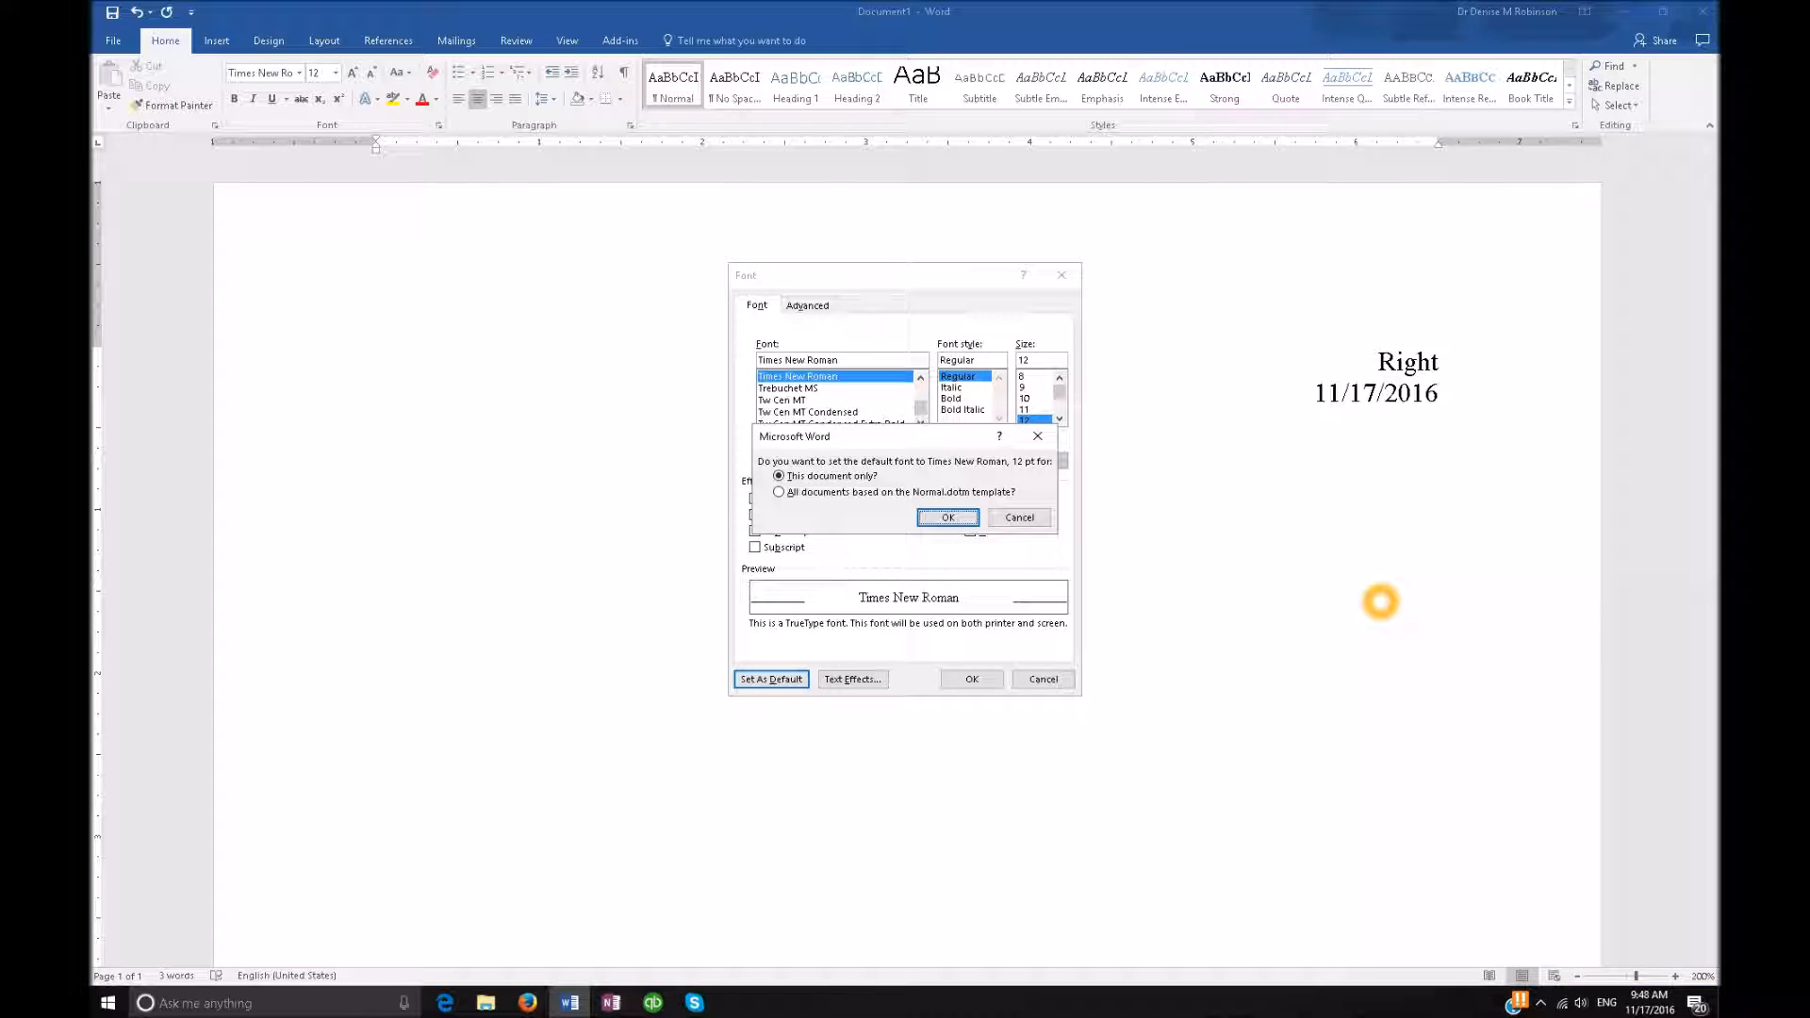
pyautogui.press('Return')
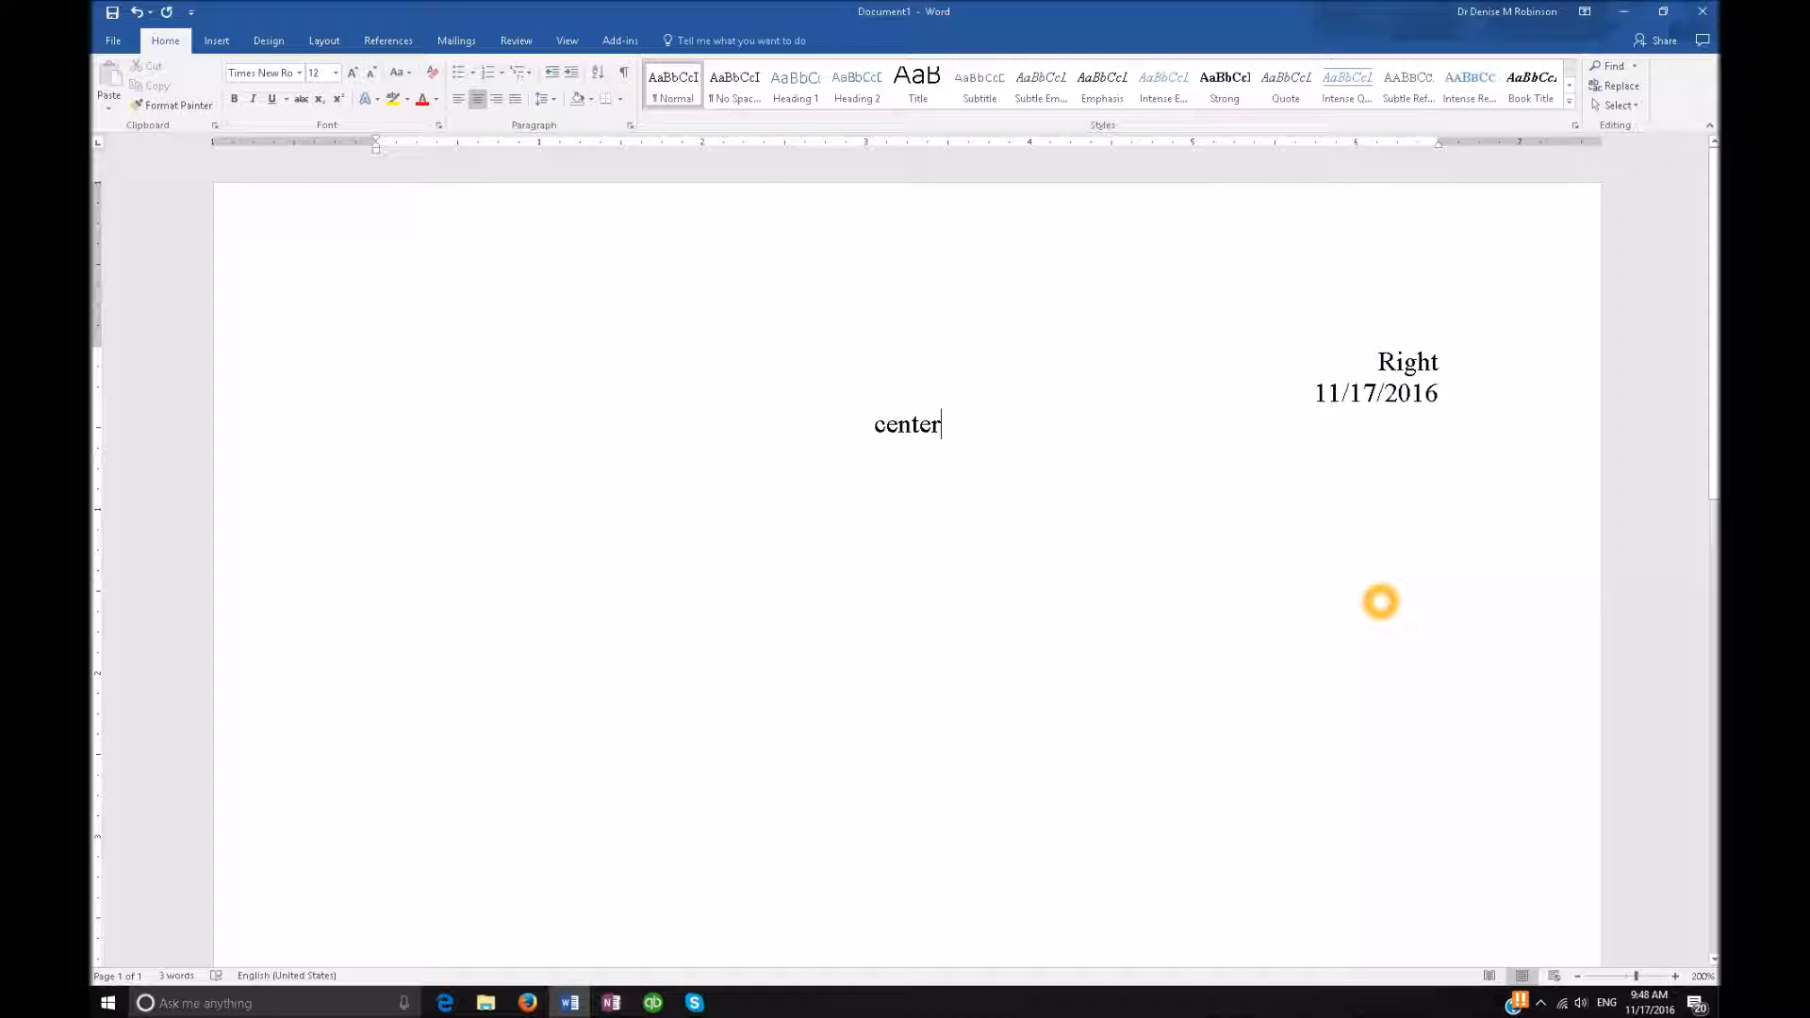
# Check the alignment and spacing options for the "center" paragraph and apply centered alignment with single line spacing
pyautogui.click(1380, 601)
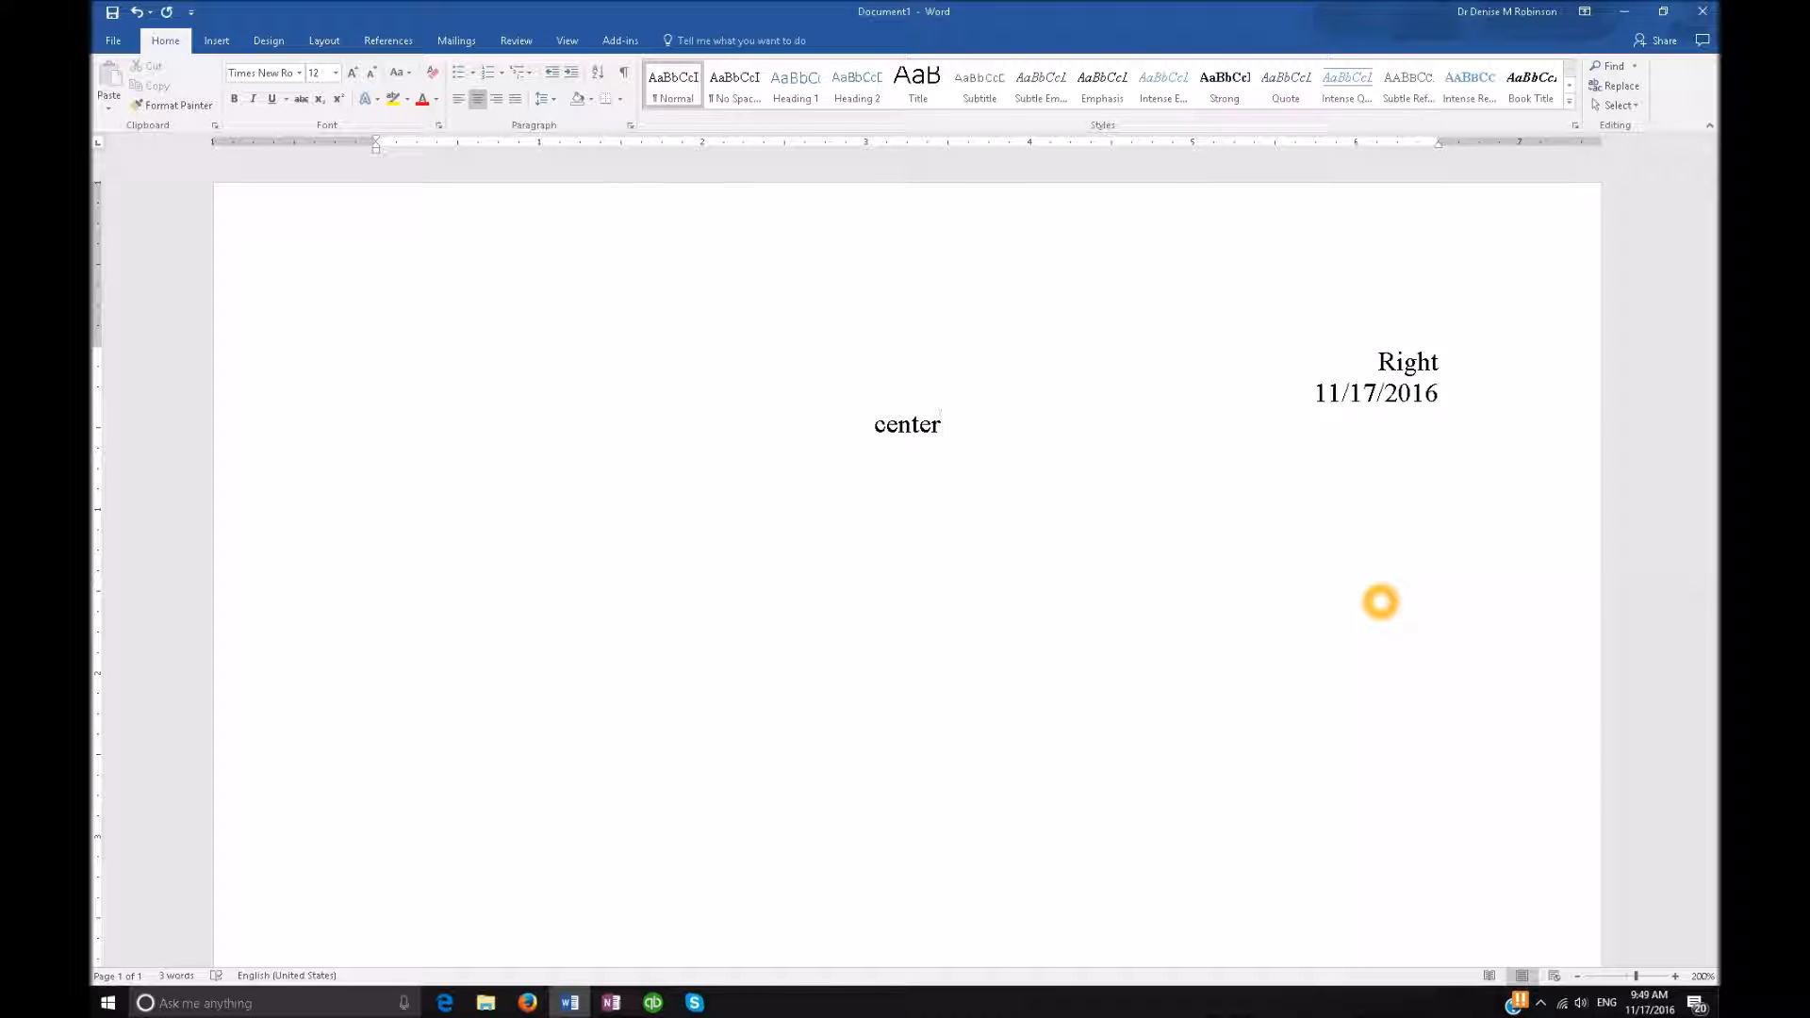
pyautogui.press('alt')
pyautogui.press('o')
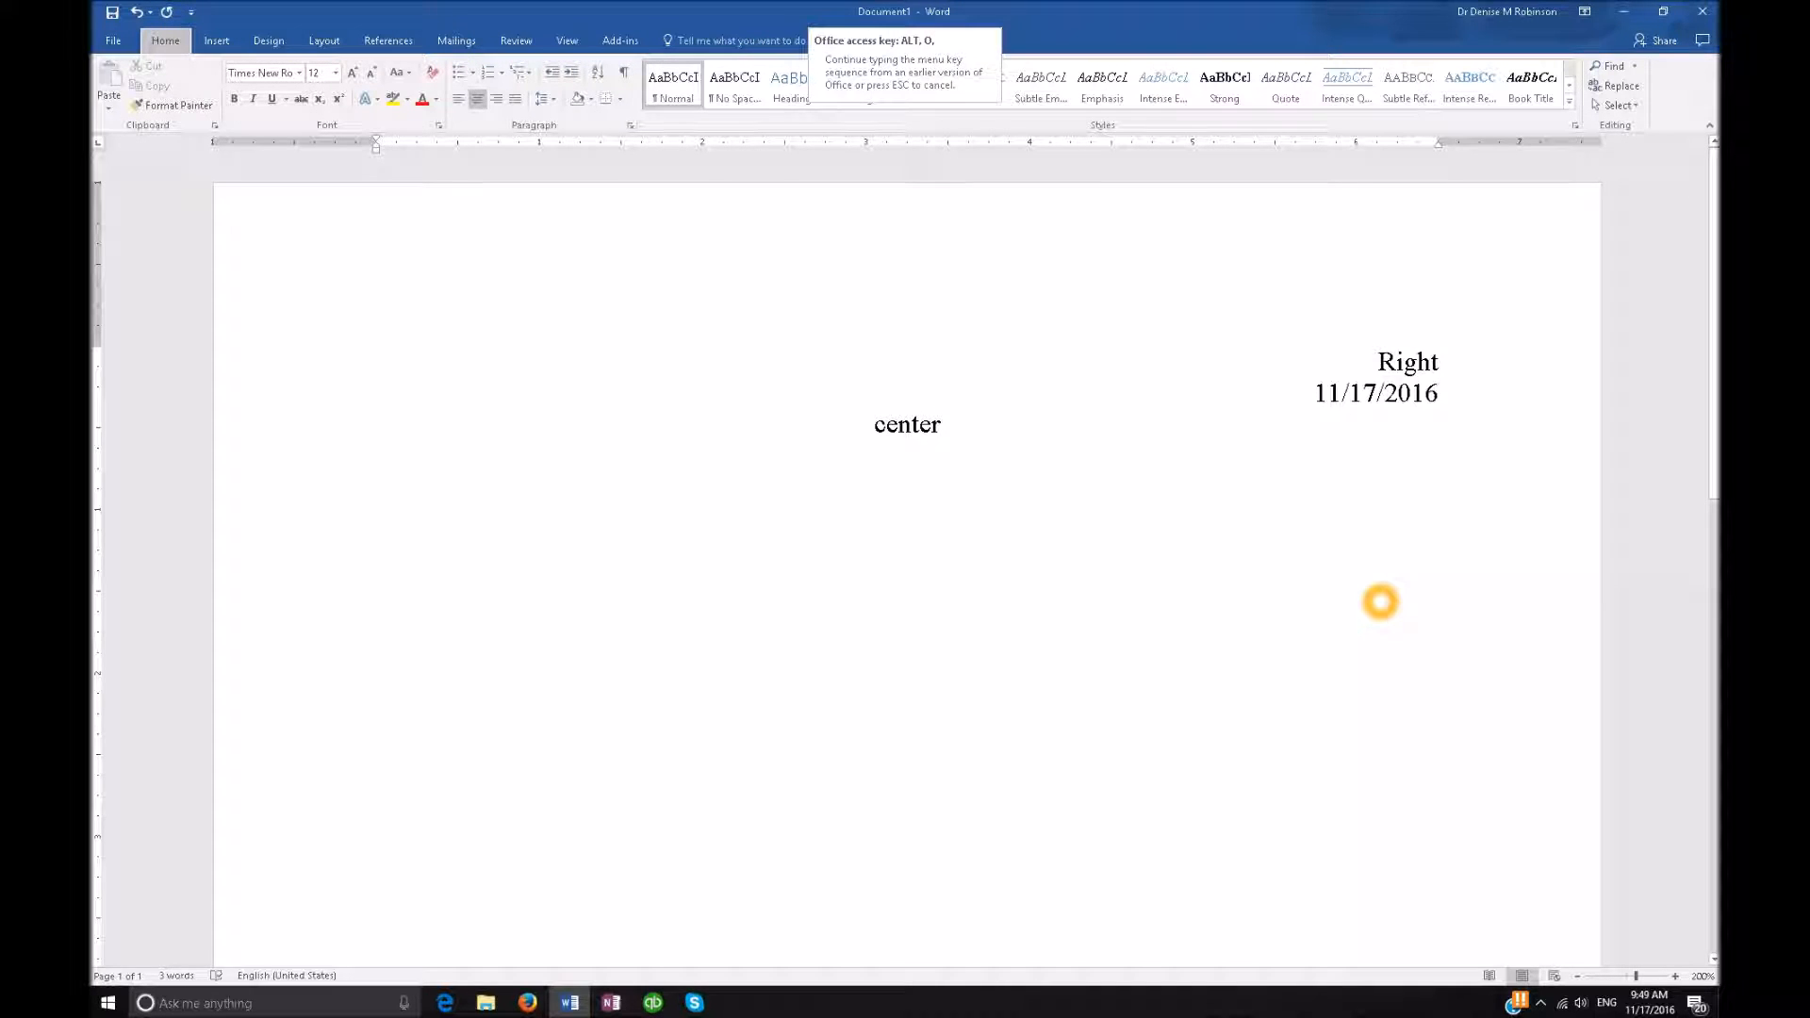
pyautogui.press('p')
pyautogui.hotkey('alt', 'Down')
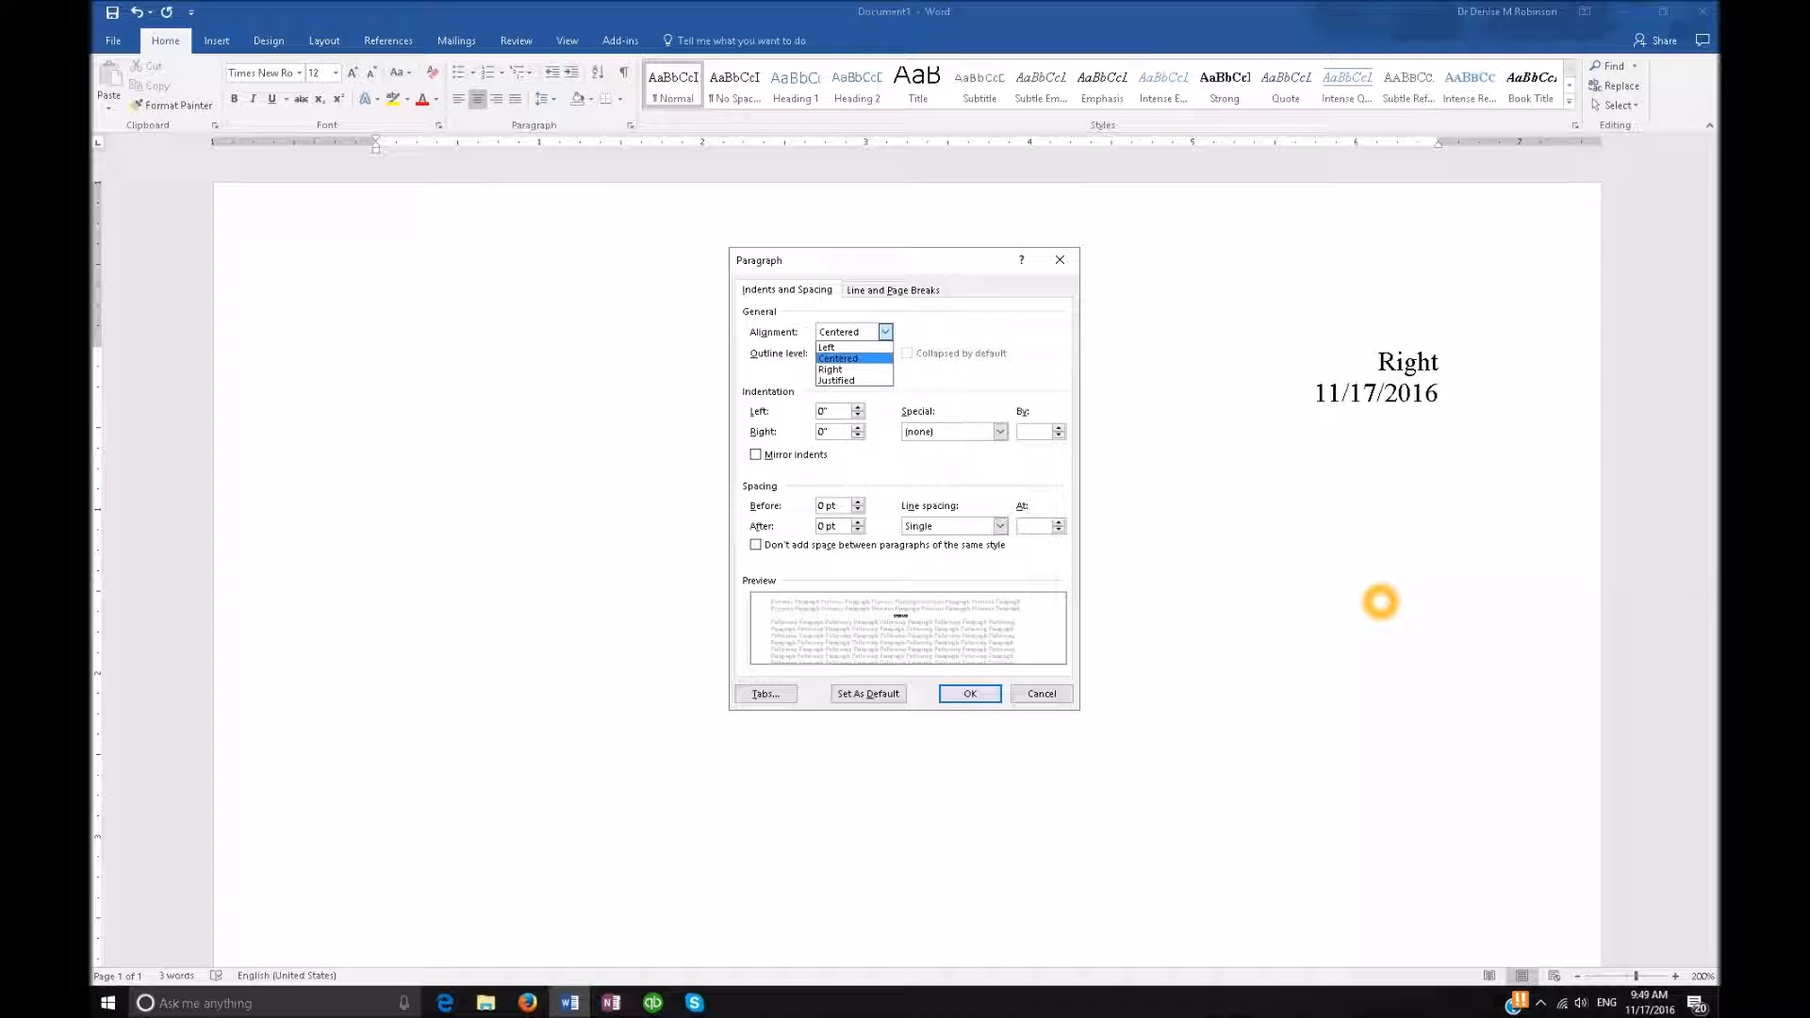
pyautogui.hotkey('alt', 'f')
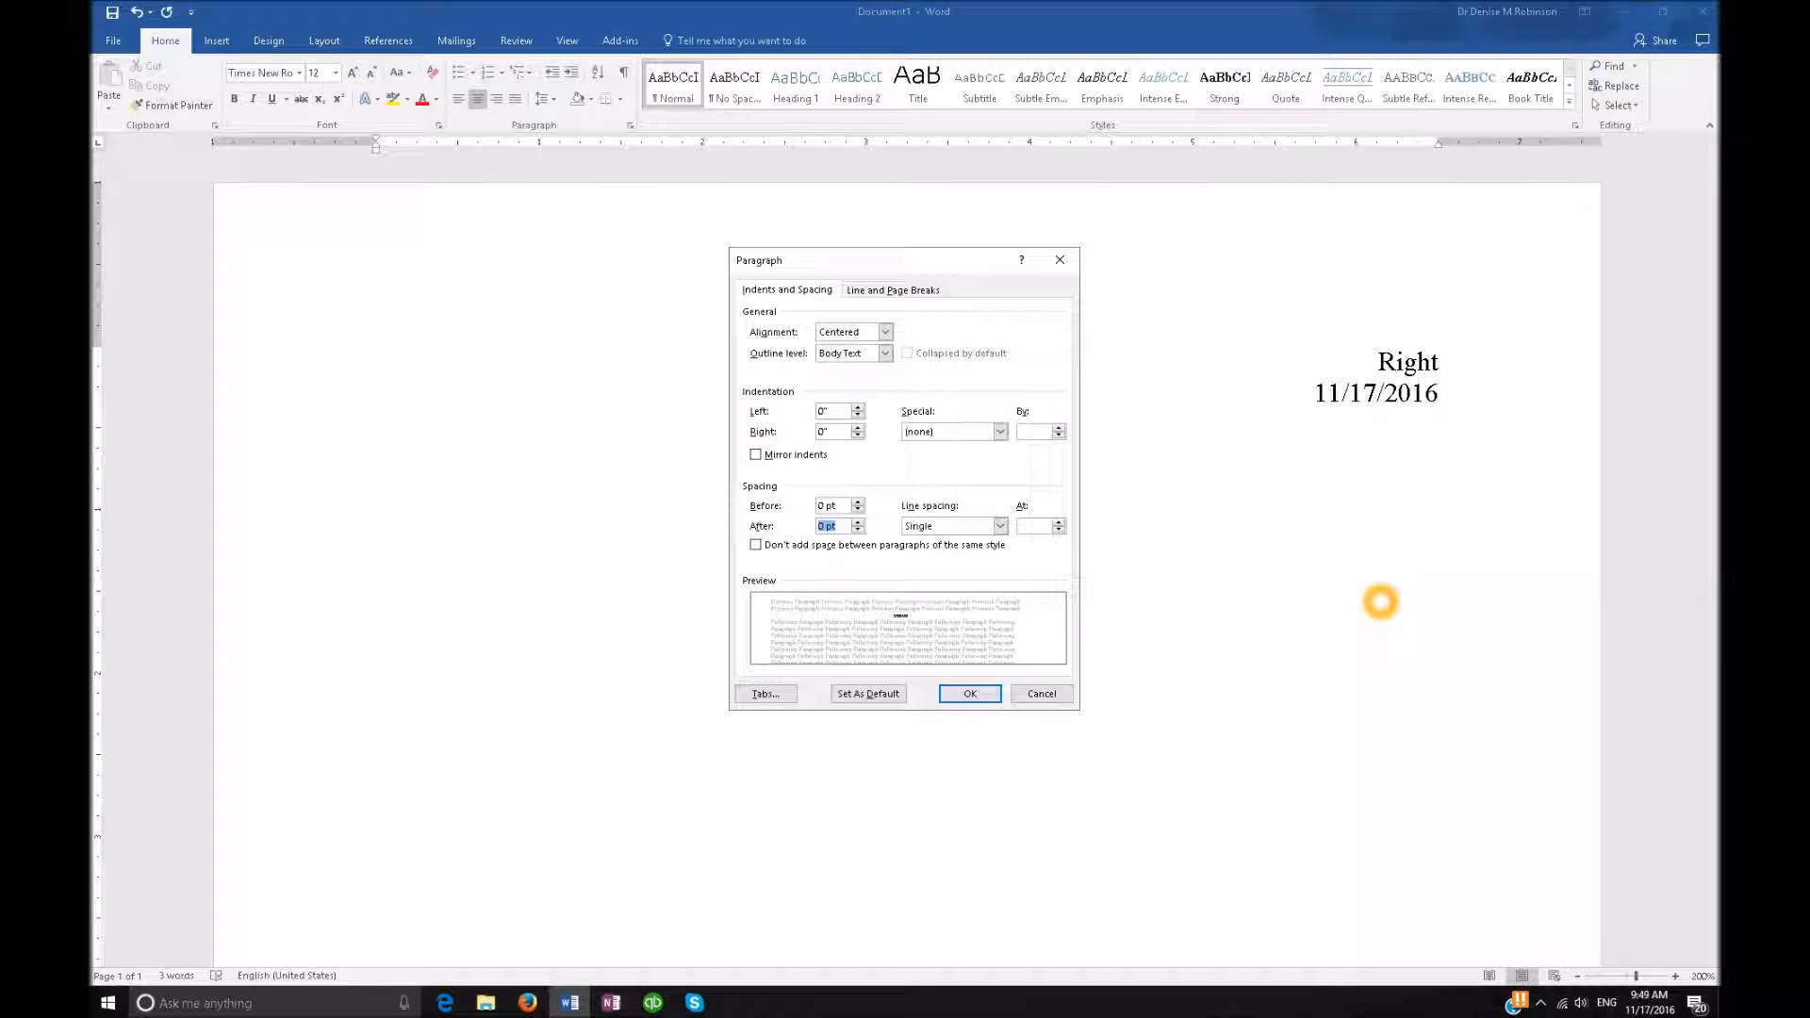
pyautogui.press('Tab')
pyautogui.hotkey('alt', 'Down')
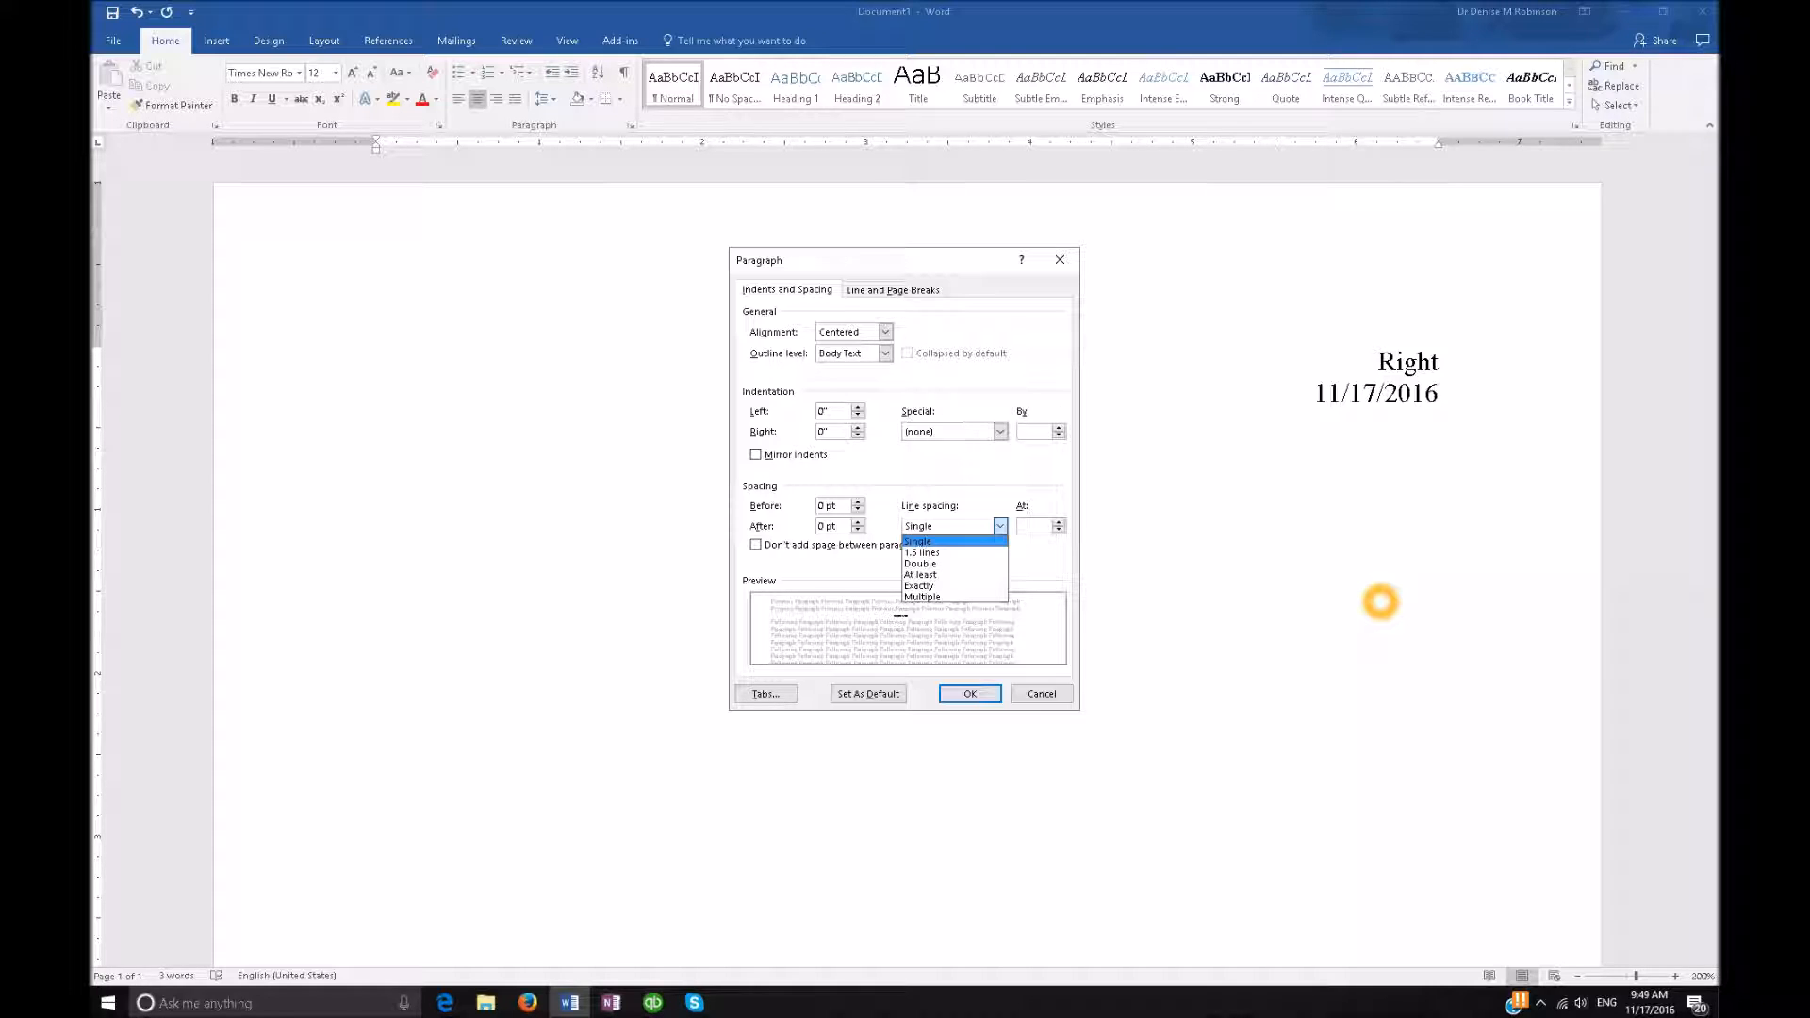
pyautogui.press('Return')
pyautogui.press('Return')
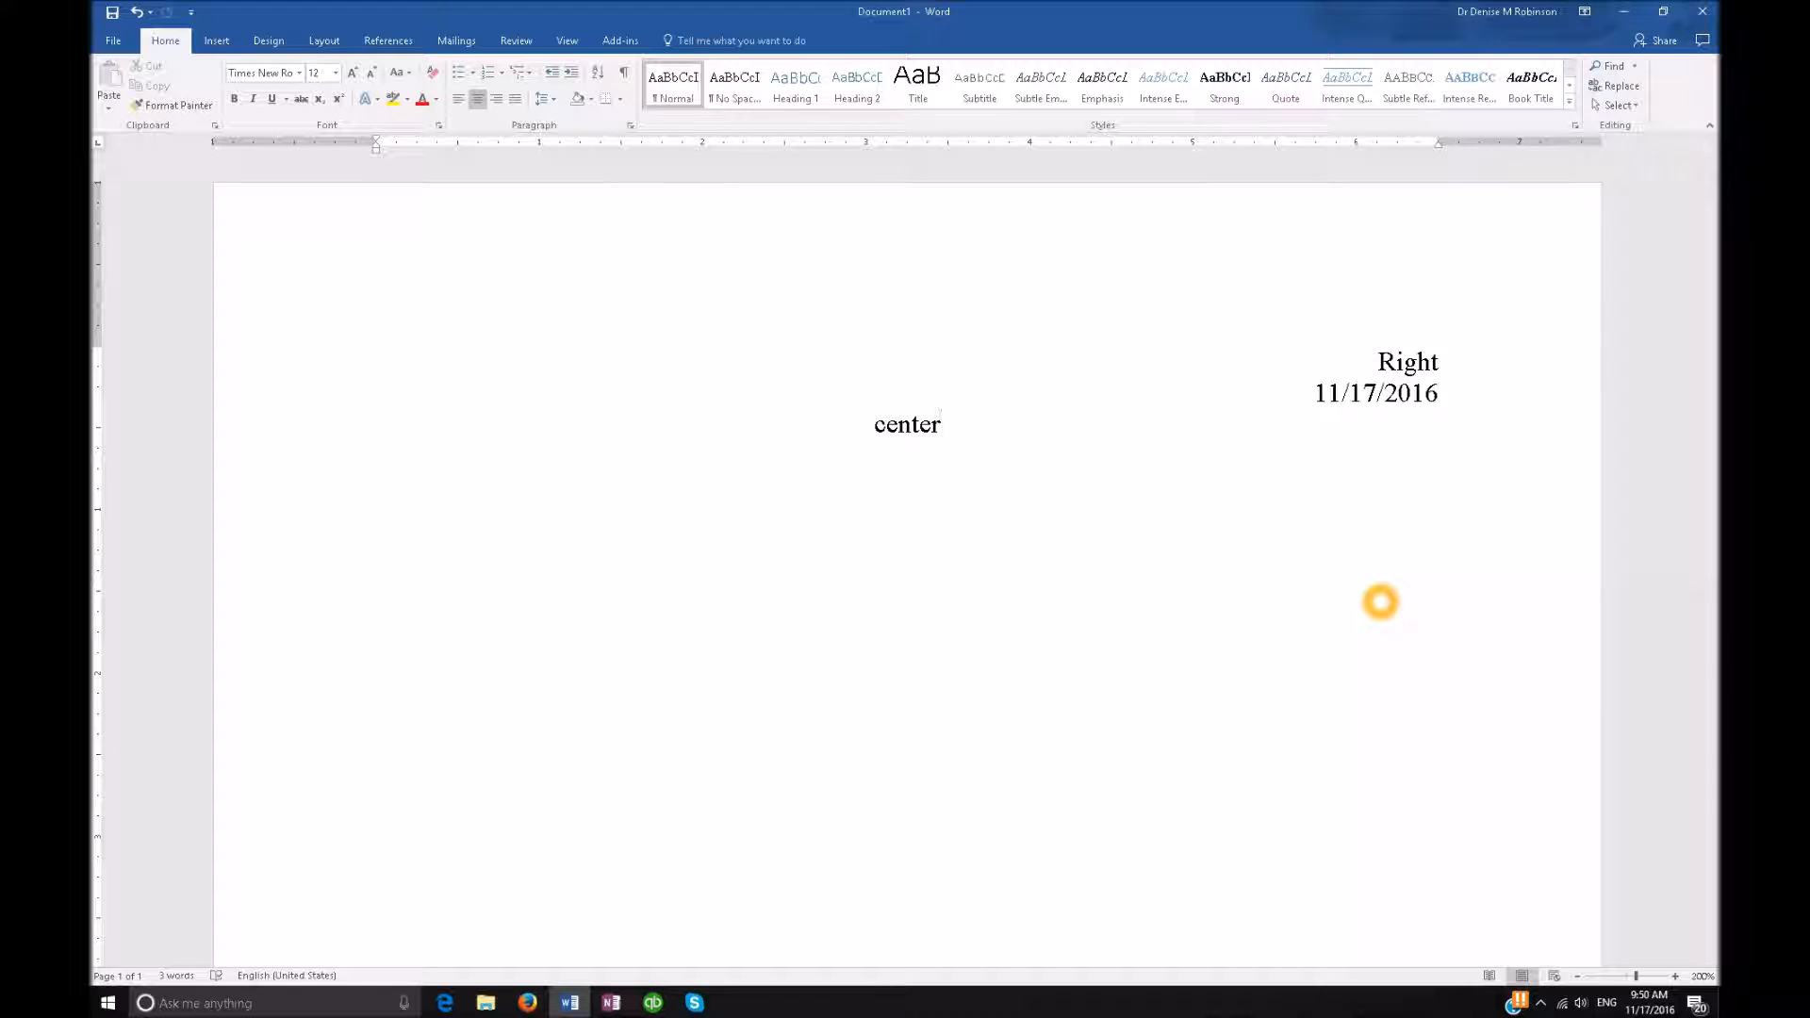
# Save the document in the Documents folder as Right.doc, using the Word 97-2003 Document format
pyautogui.press('F12')
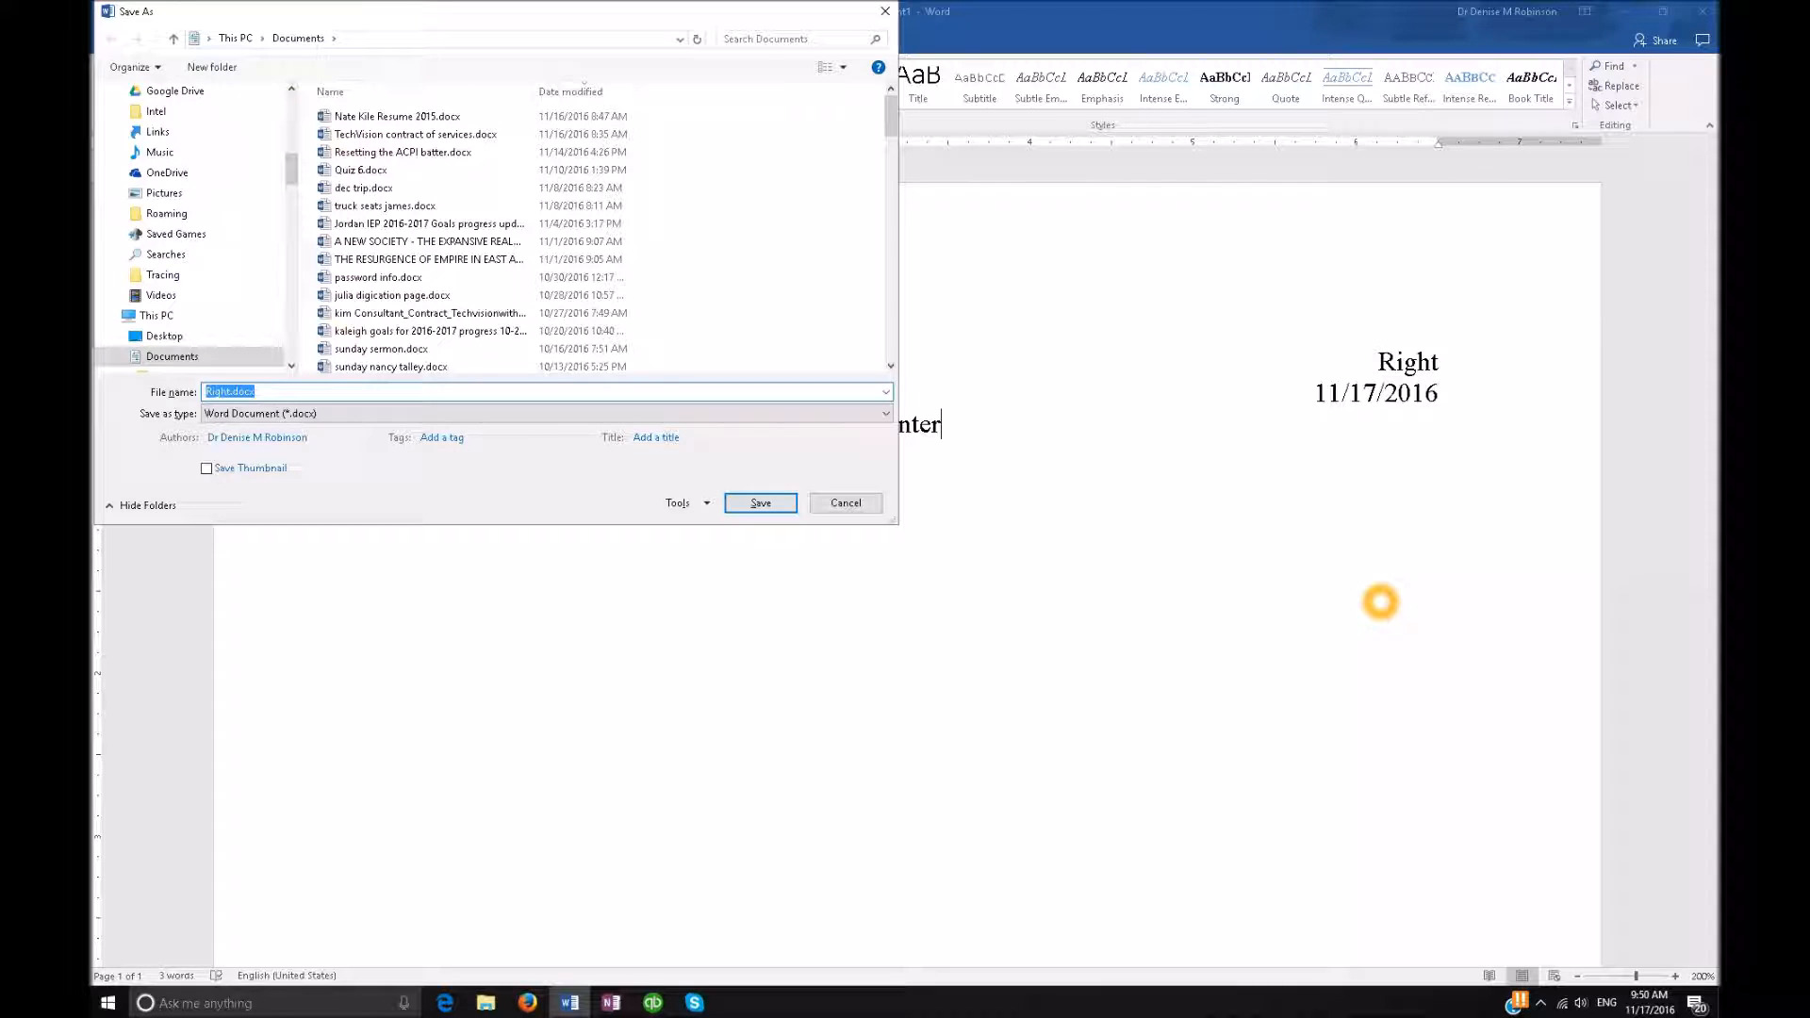
pyautogui.hotkey('alt', 'd')
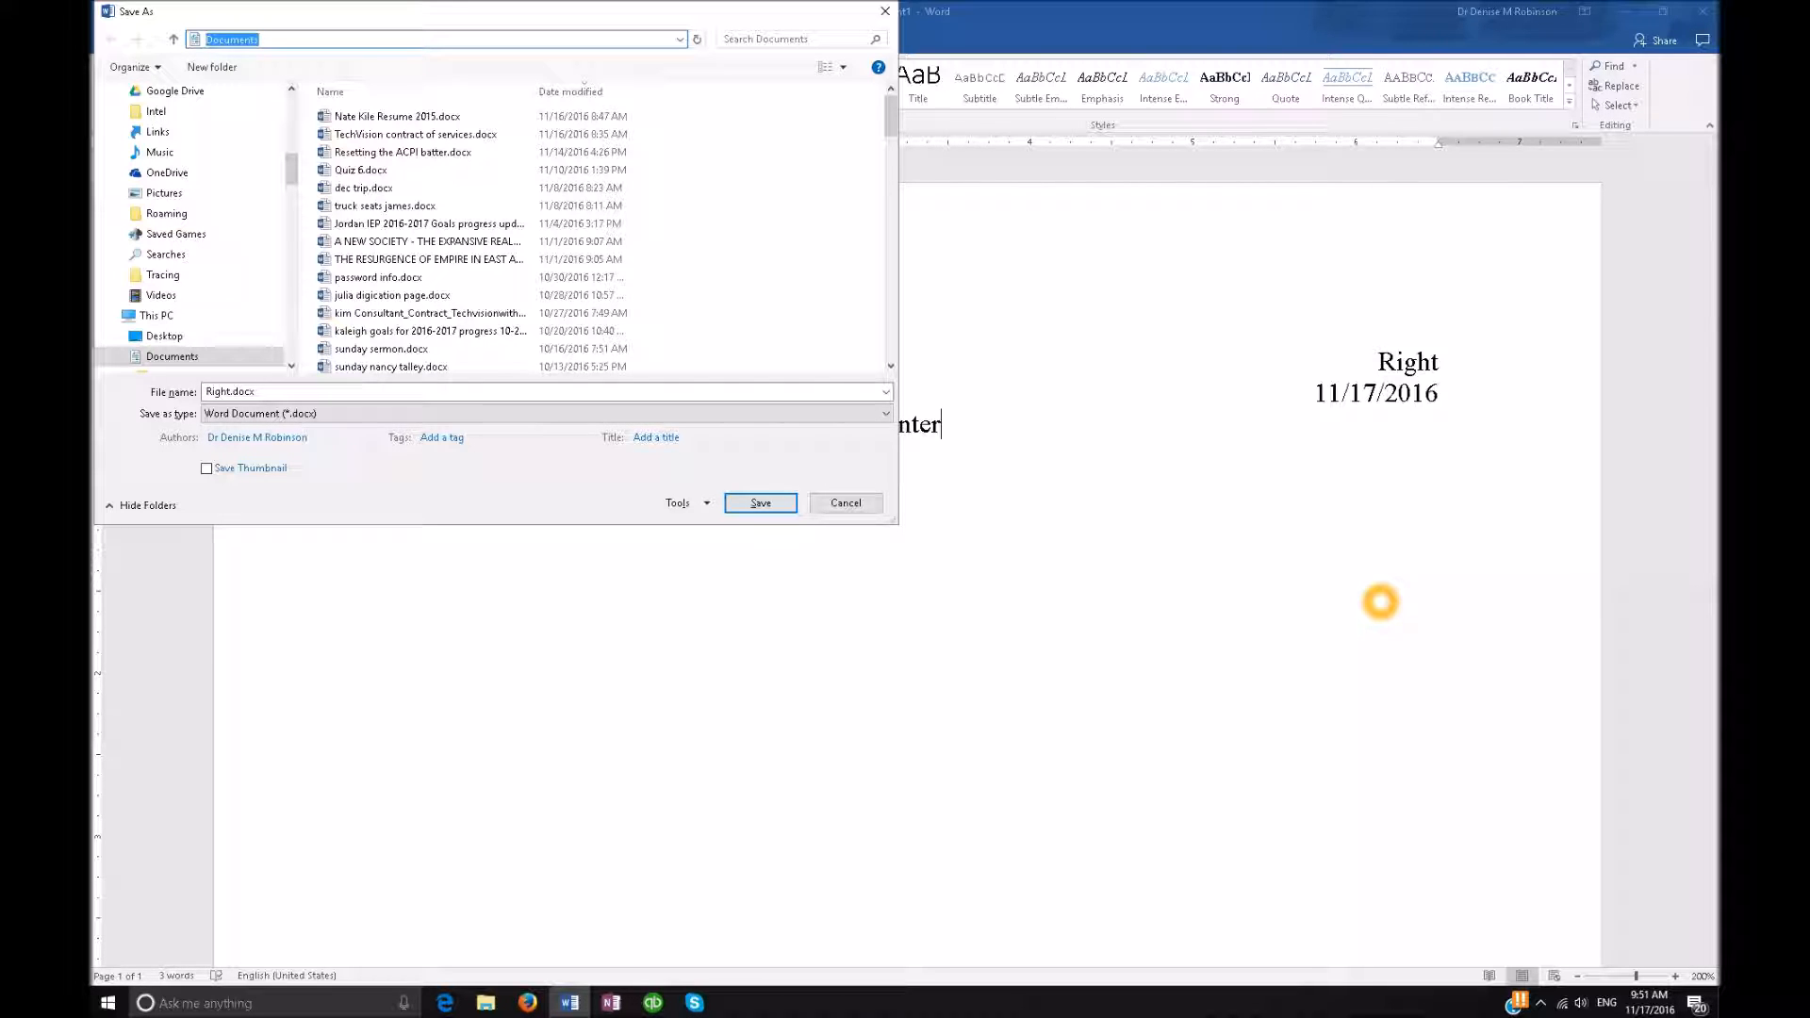
pyautogui.hotkey('alt', 'n')
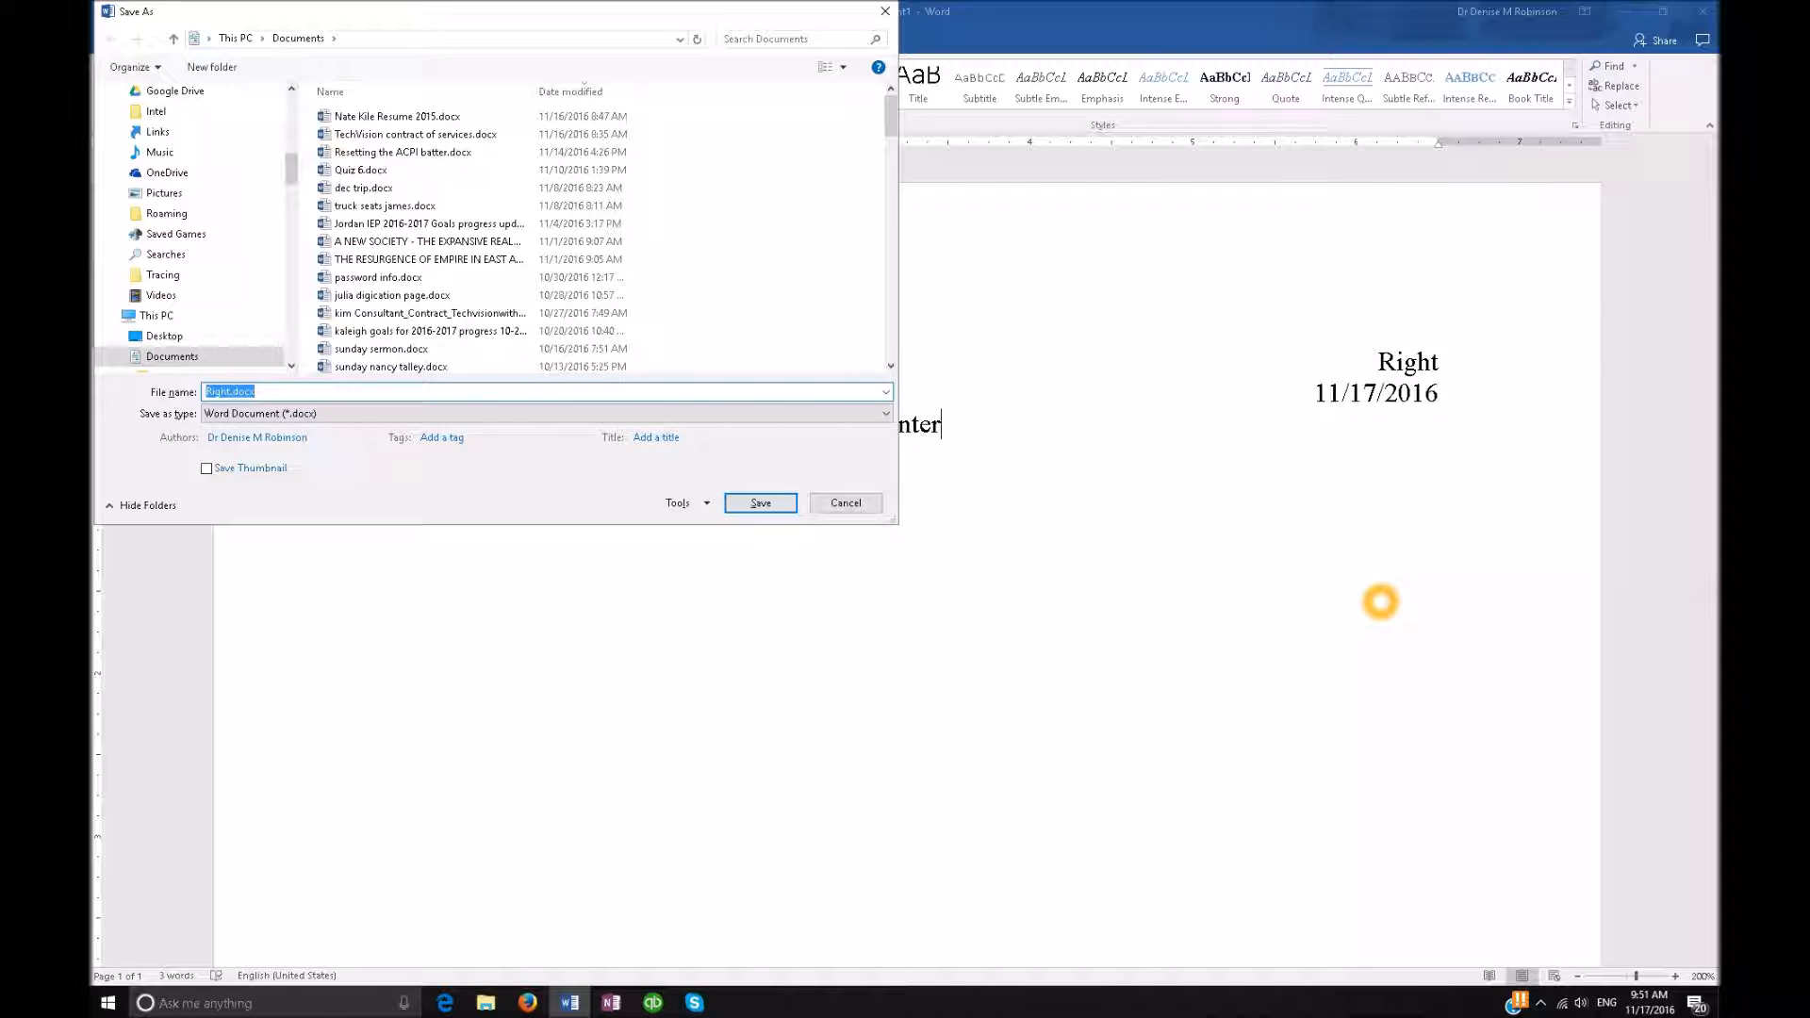
pyautogui.press('Tab')
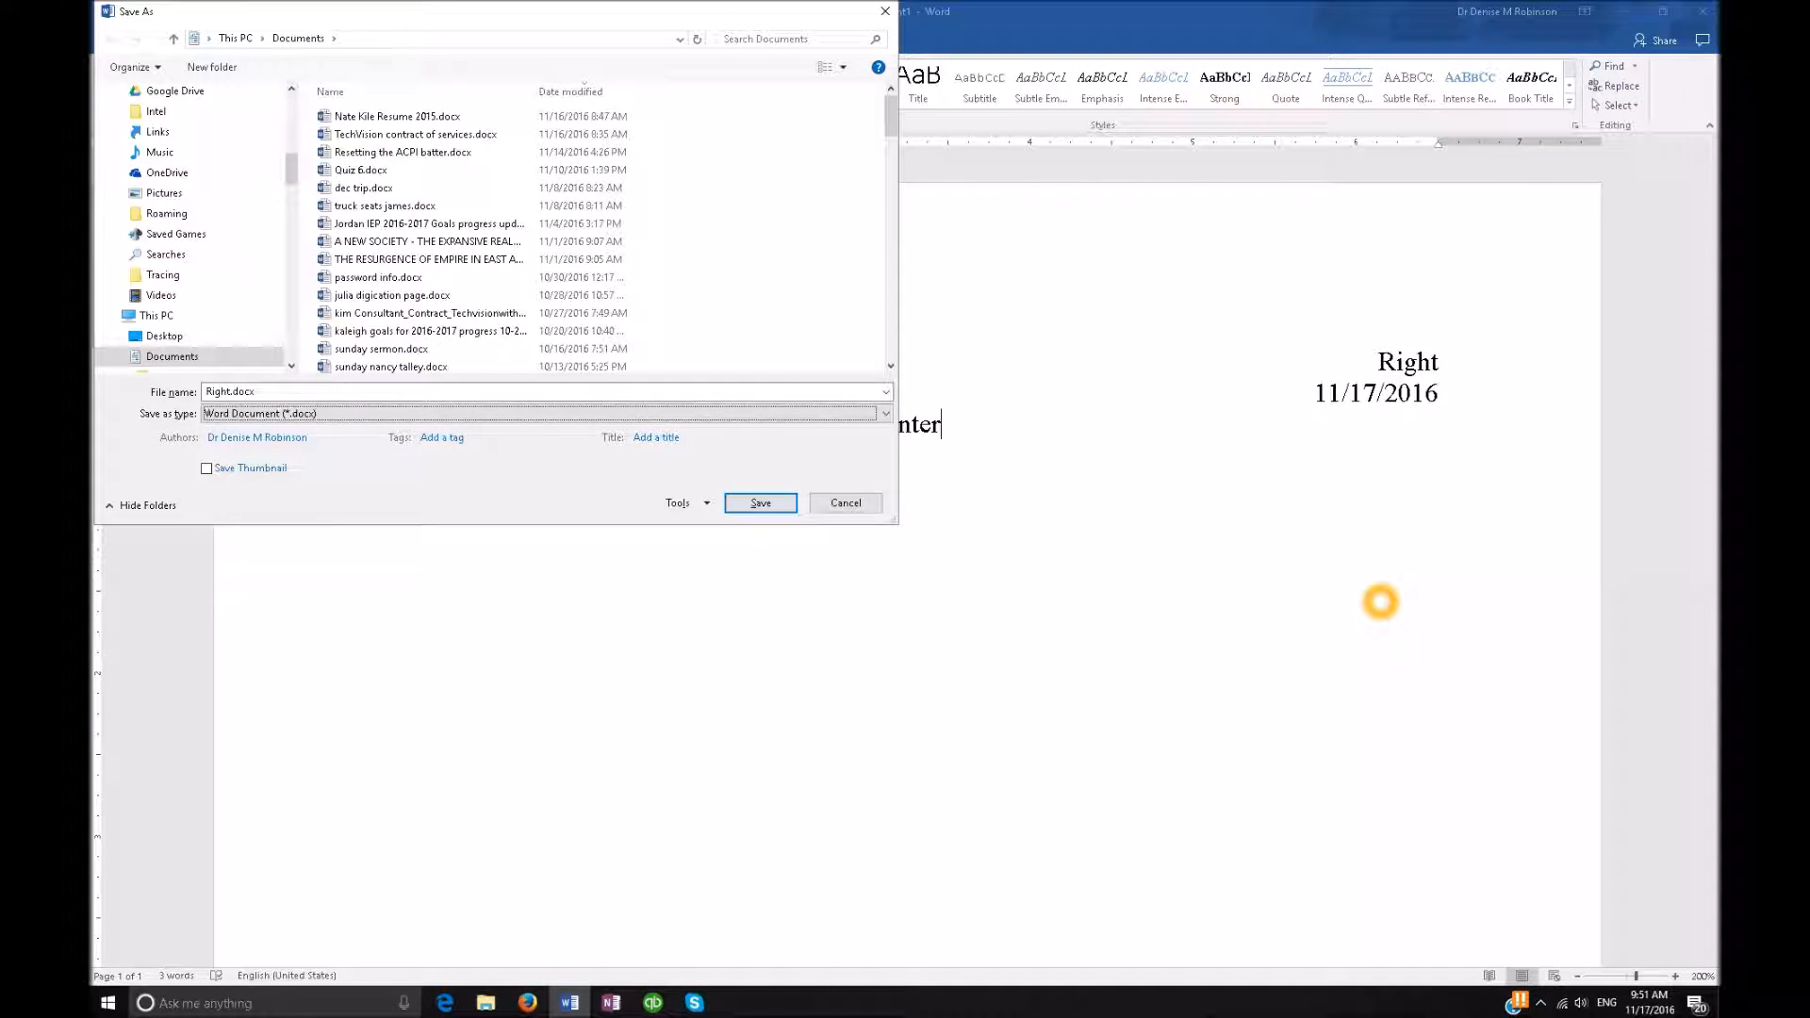
pyautogui.hotkey('alt', 'Down')
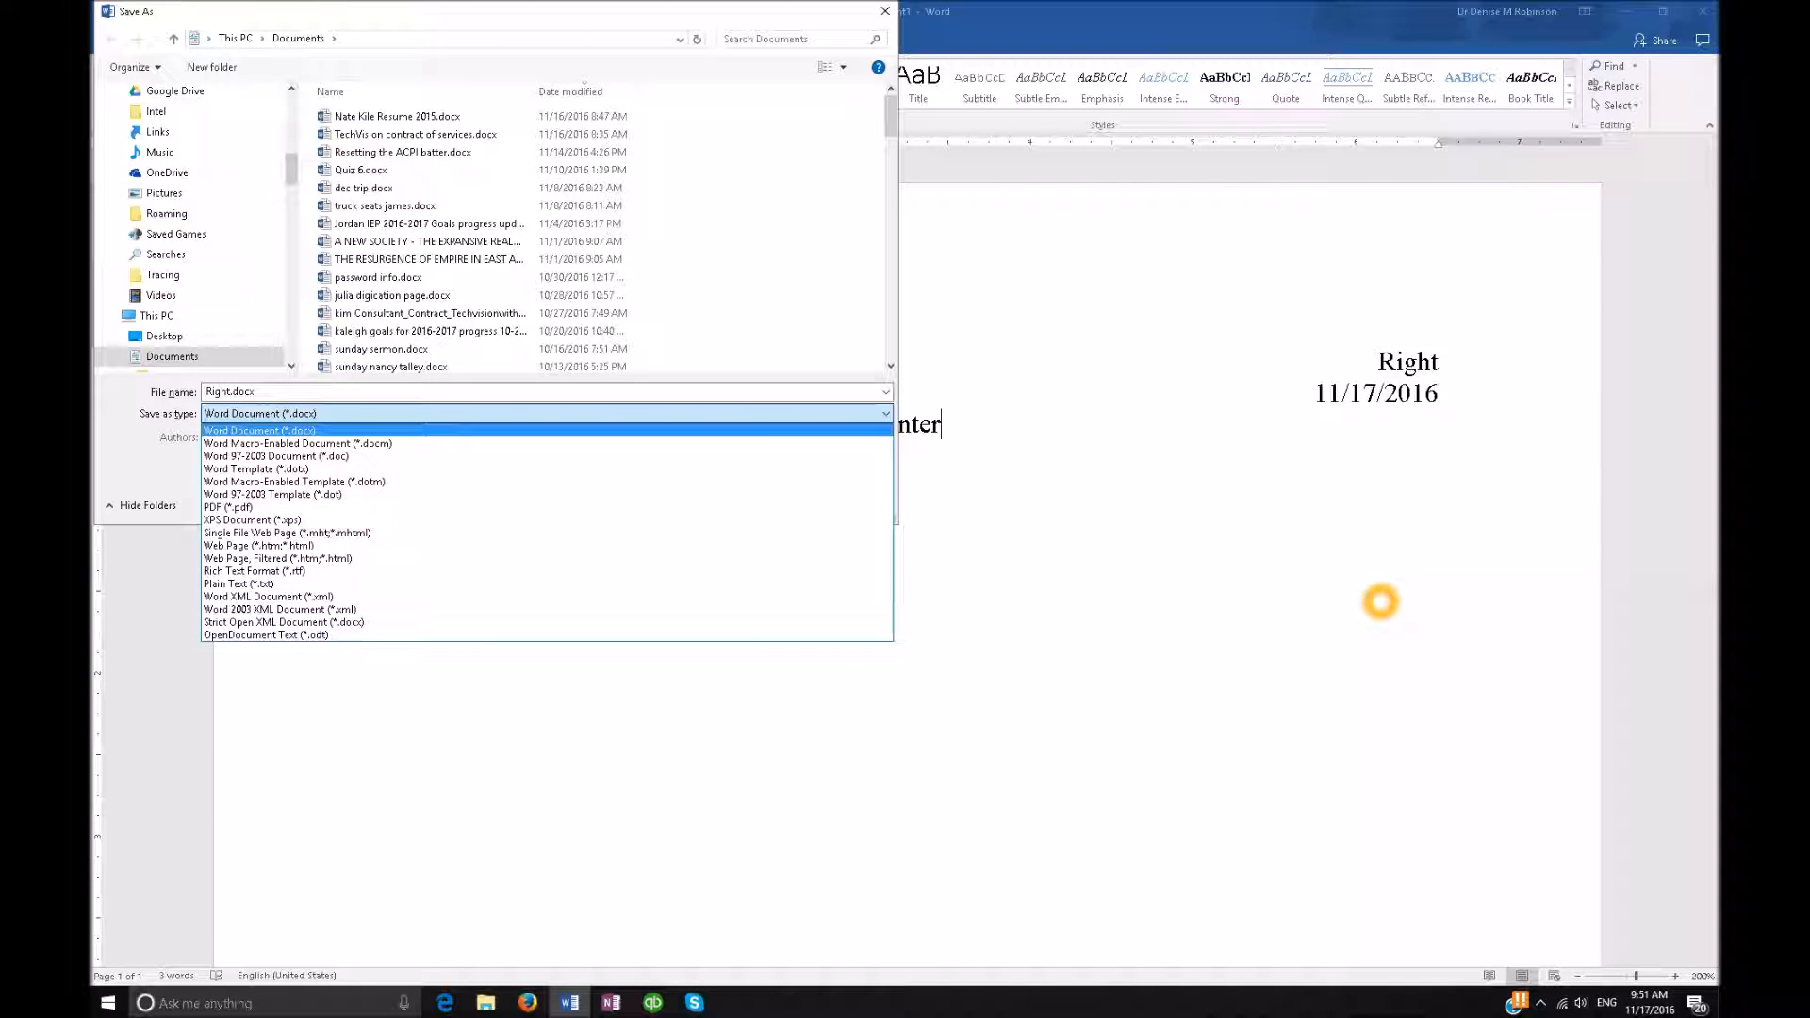
pyautogui.press('Down')
pyautogui.press('Down')
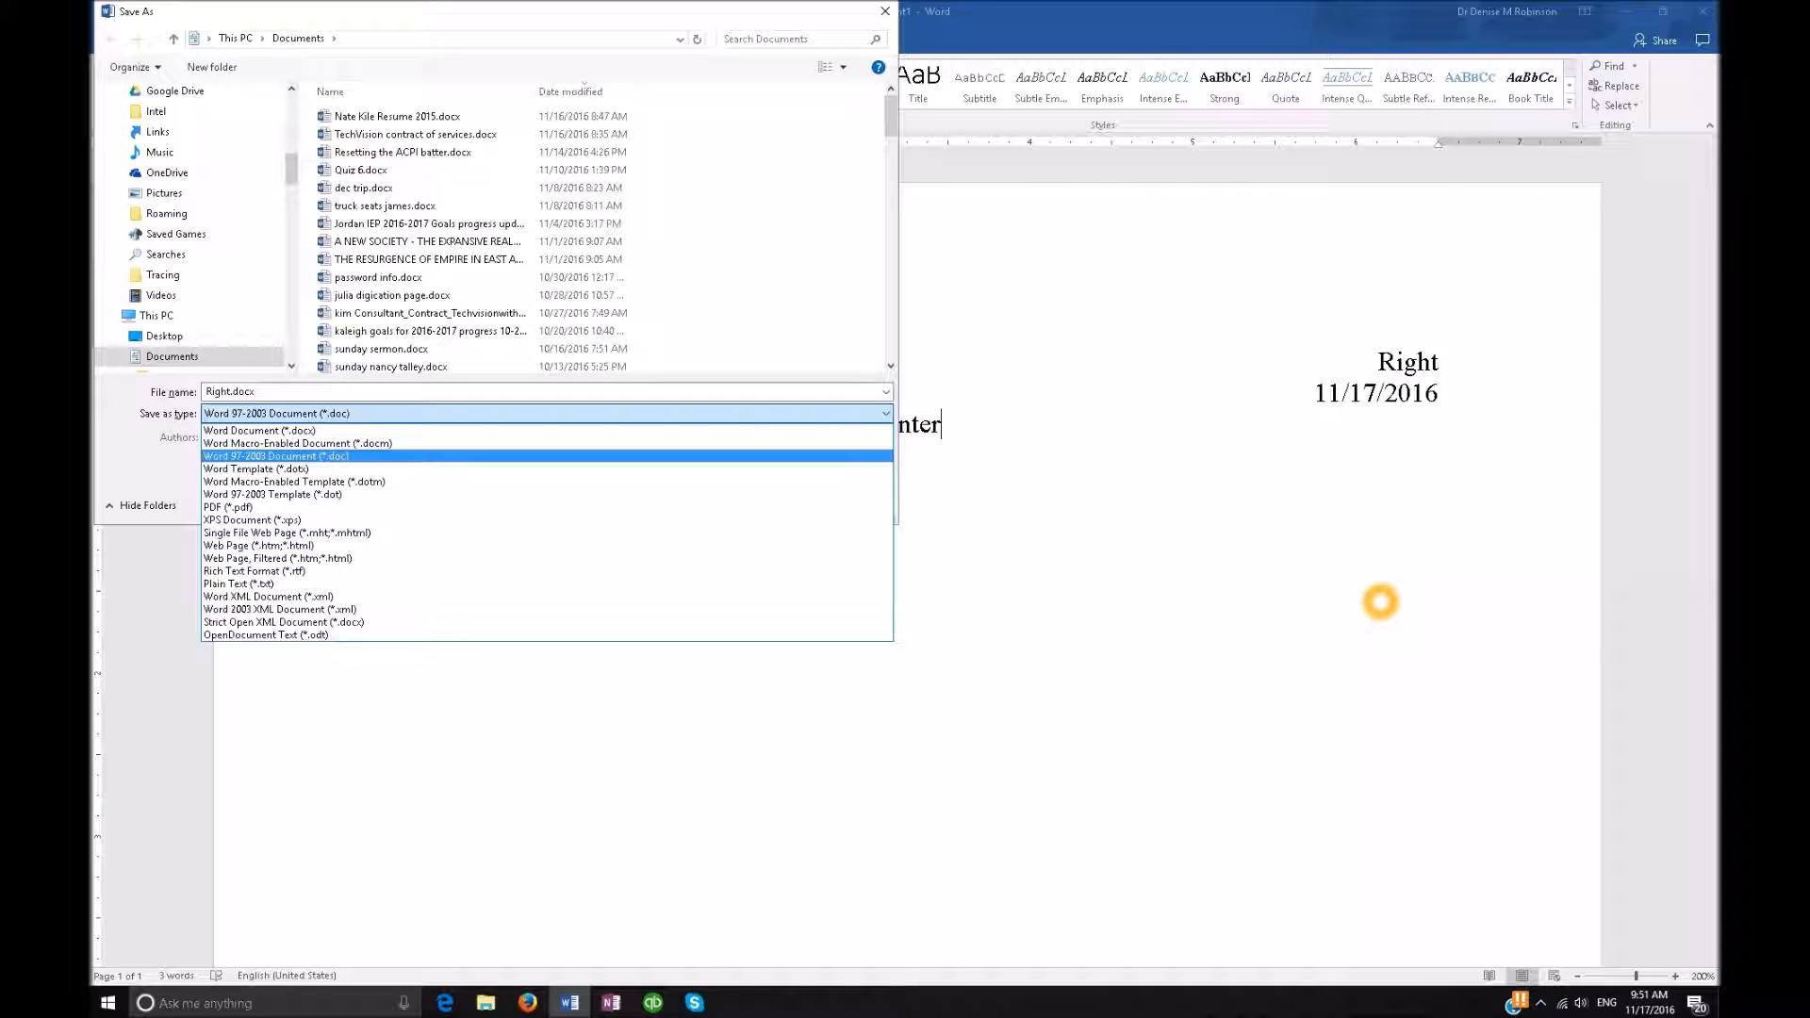
pyautogui.press('Return')
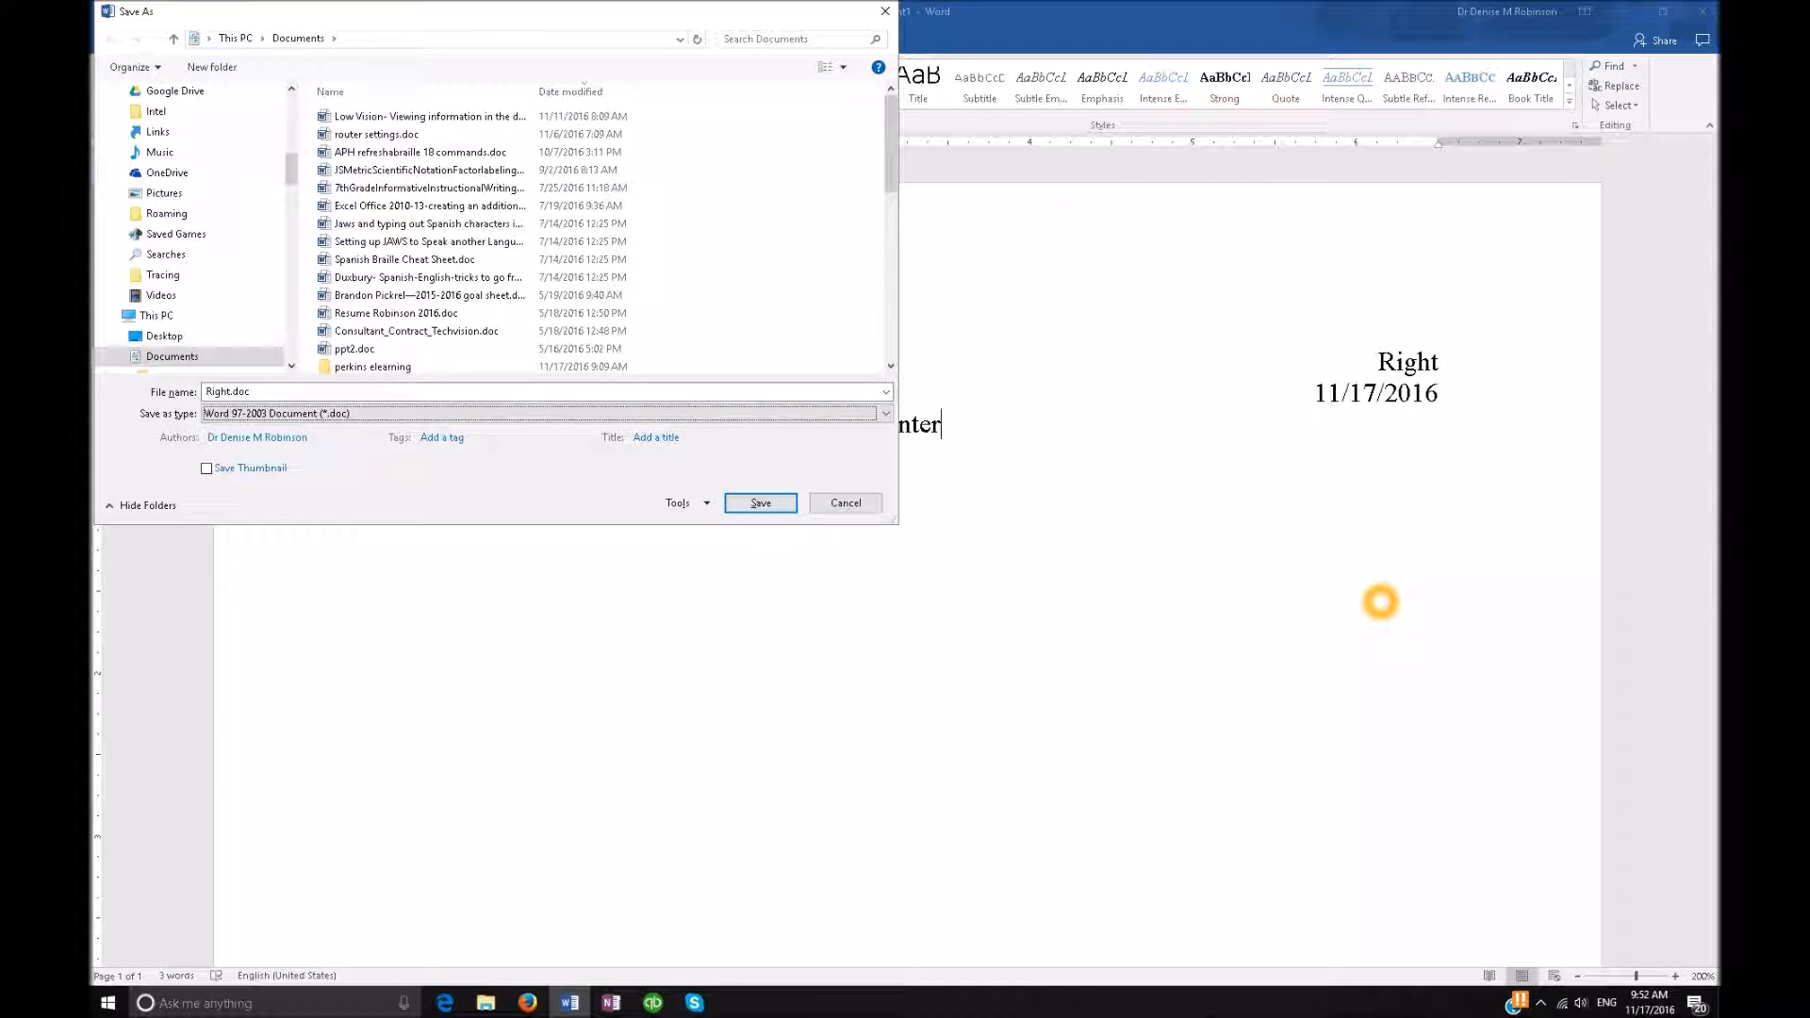
pyautogui.press('Return')
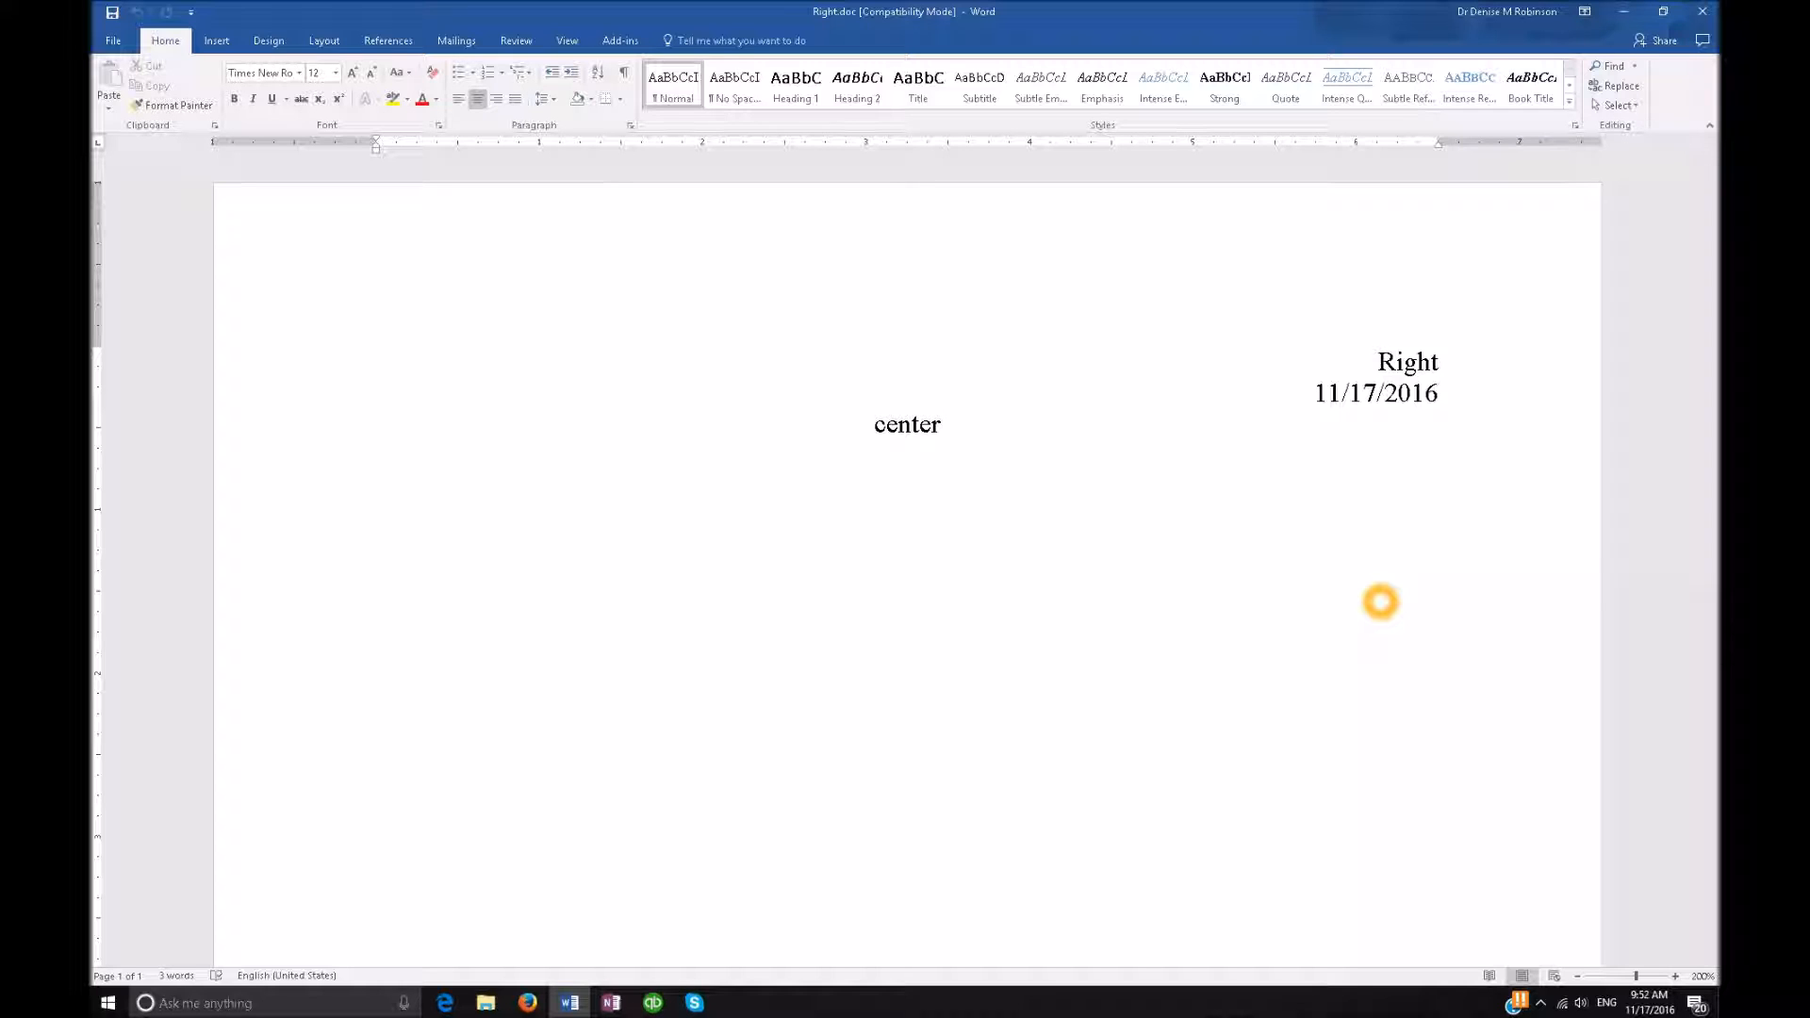
# Start a left-aligned line beneath "Center" and insert WordArt there reading "yourtechvision.com" in Arial Black, size 36
pyautogui.press('Return')
pyautogui.hotkey('ctrl', 'l')
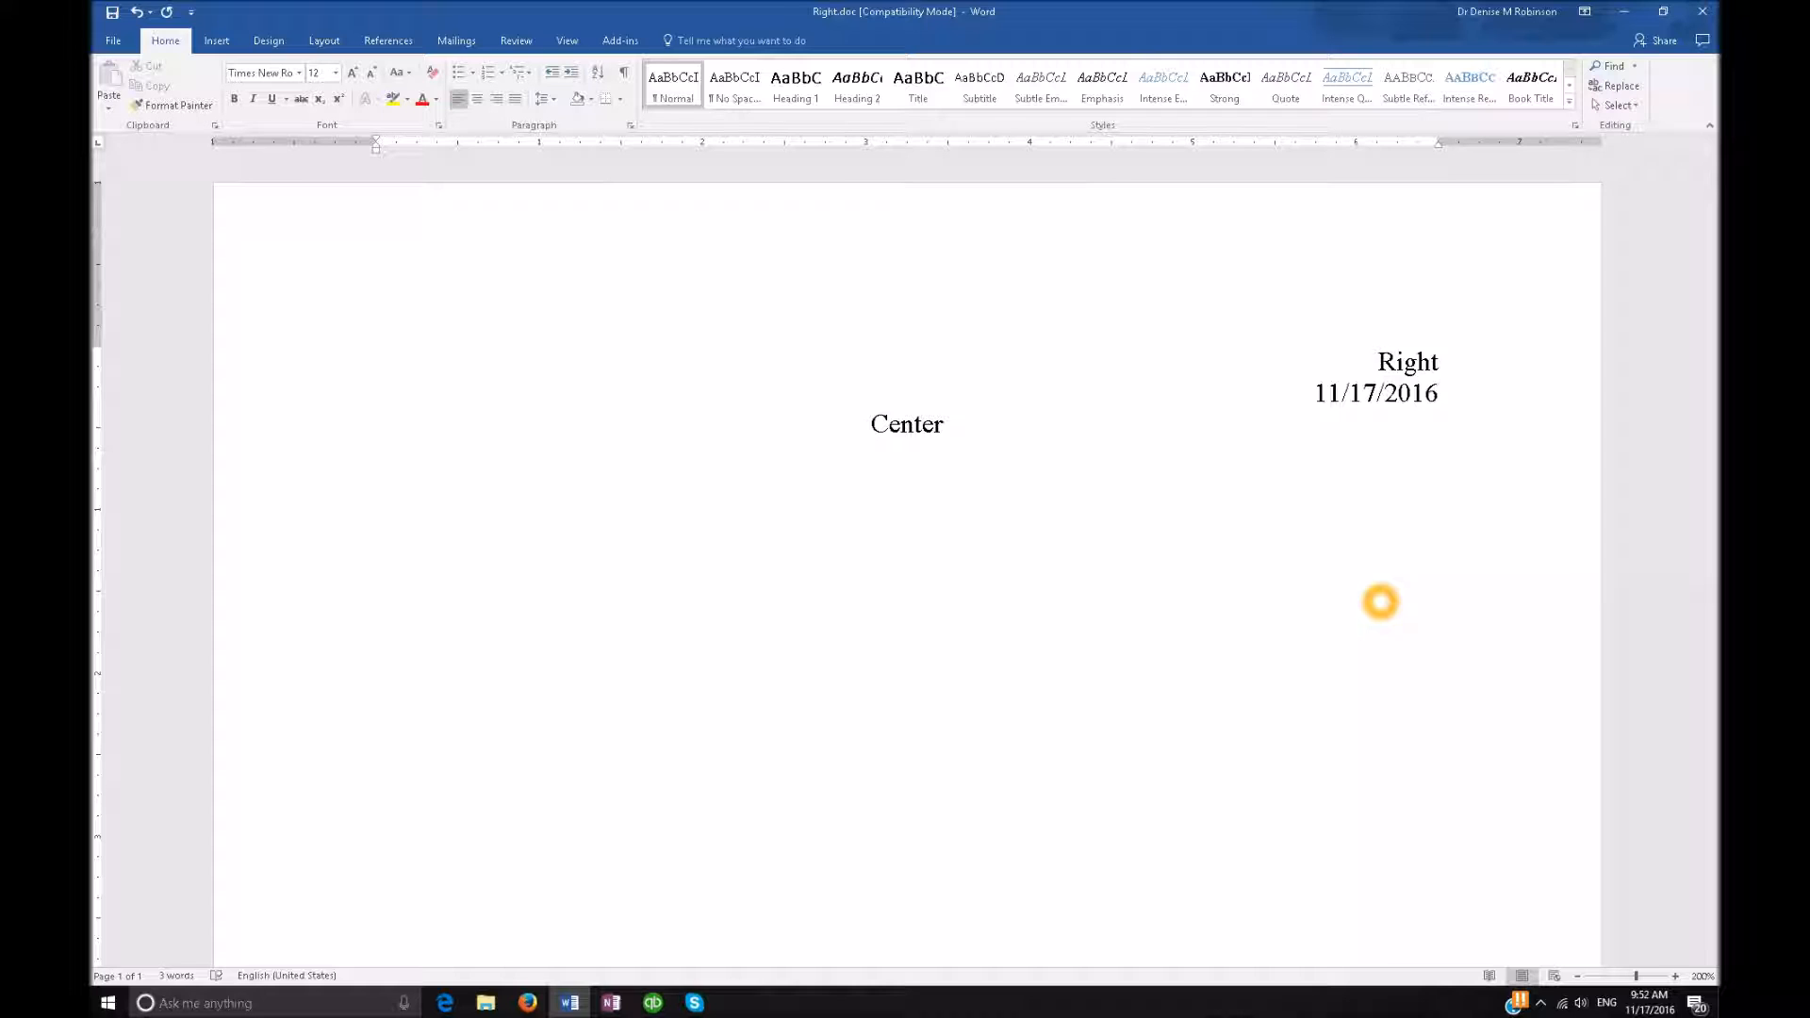
pyautogui.hotkey('alt', 'i')
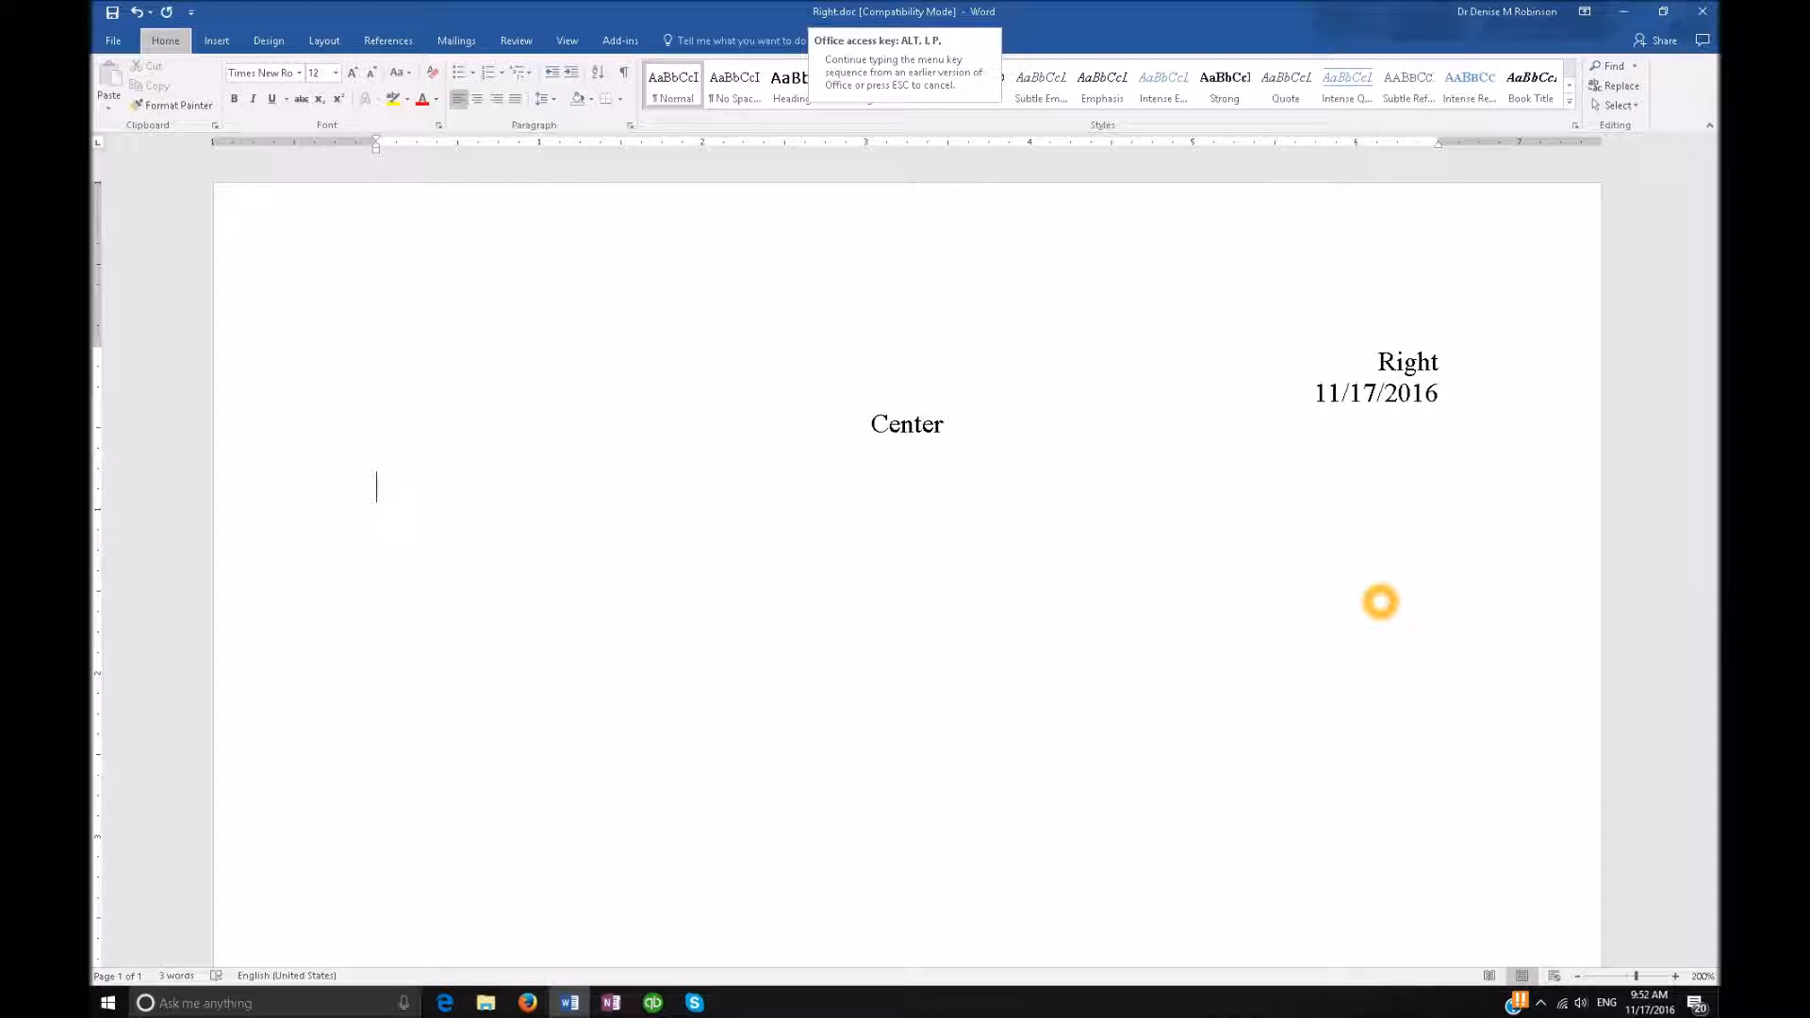
pyautogui.press('w')
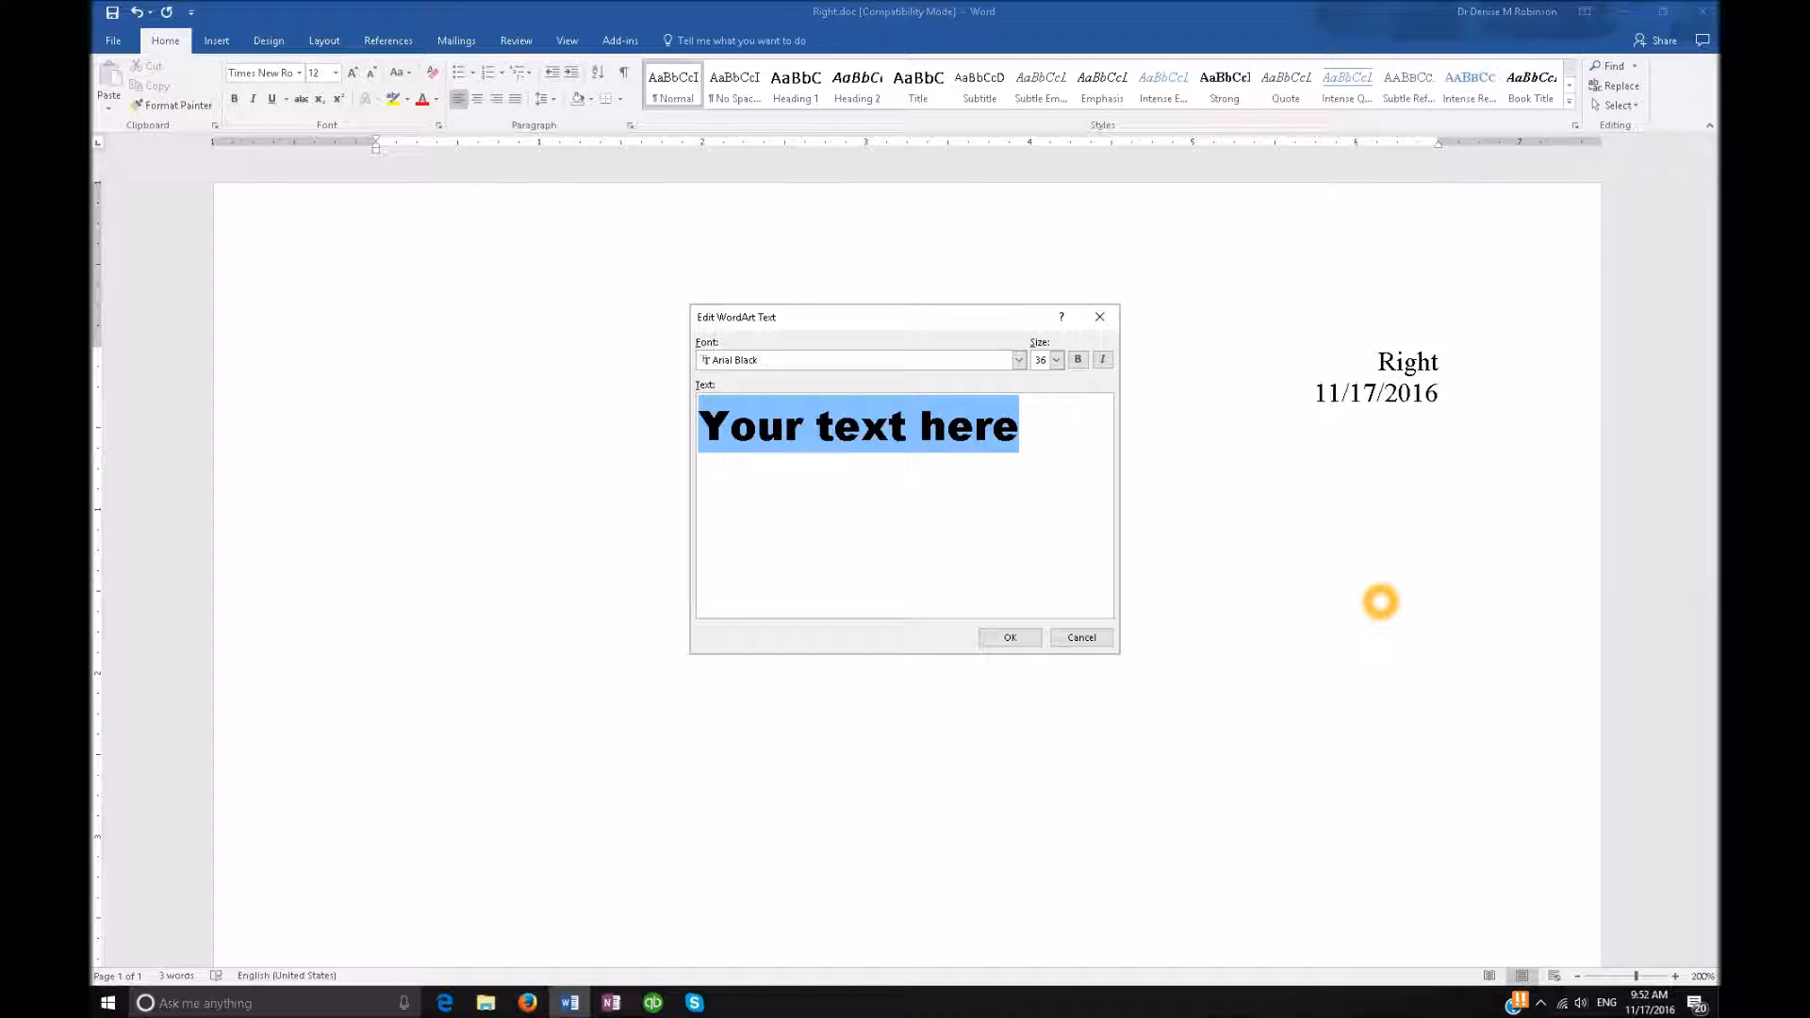
pyautogui.write('yourtechvi')
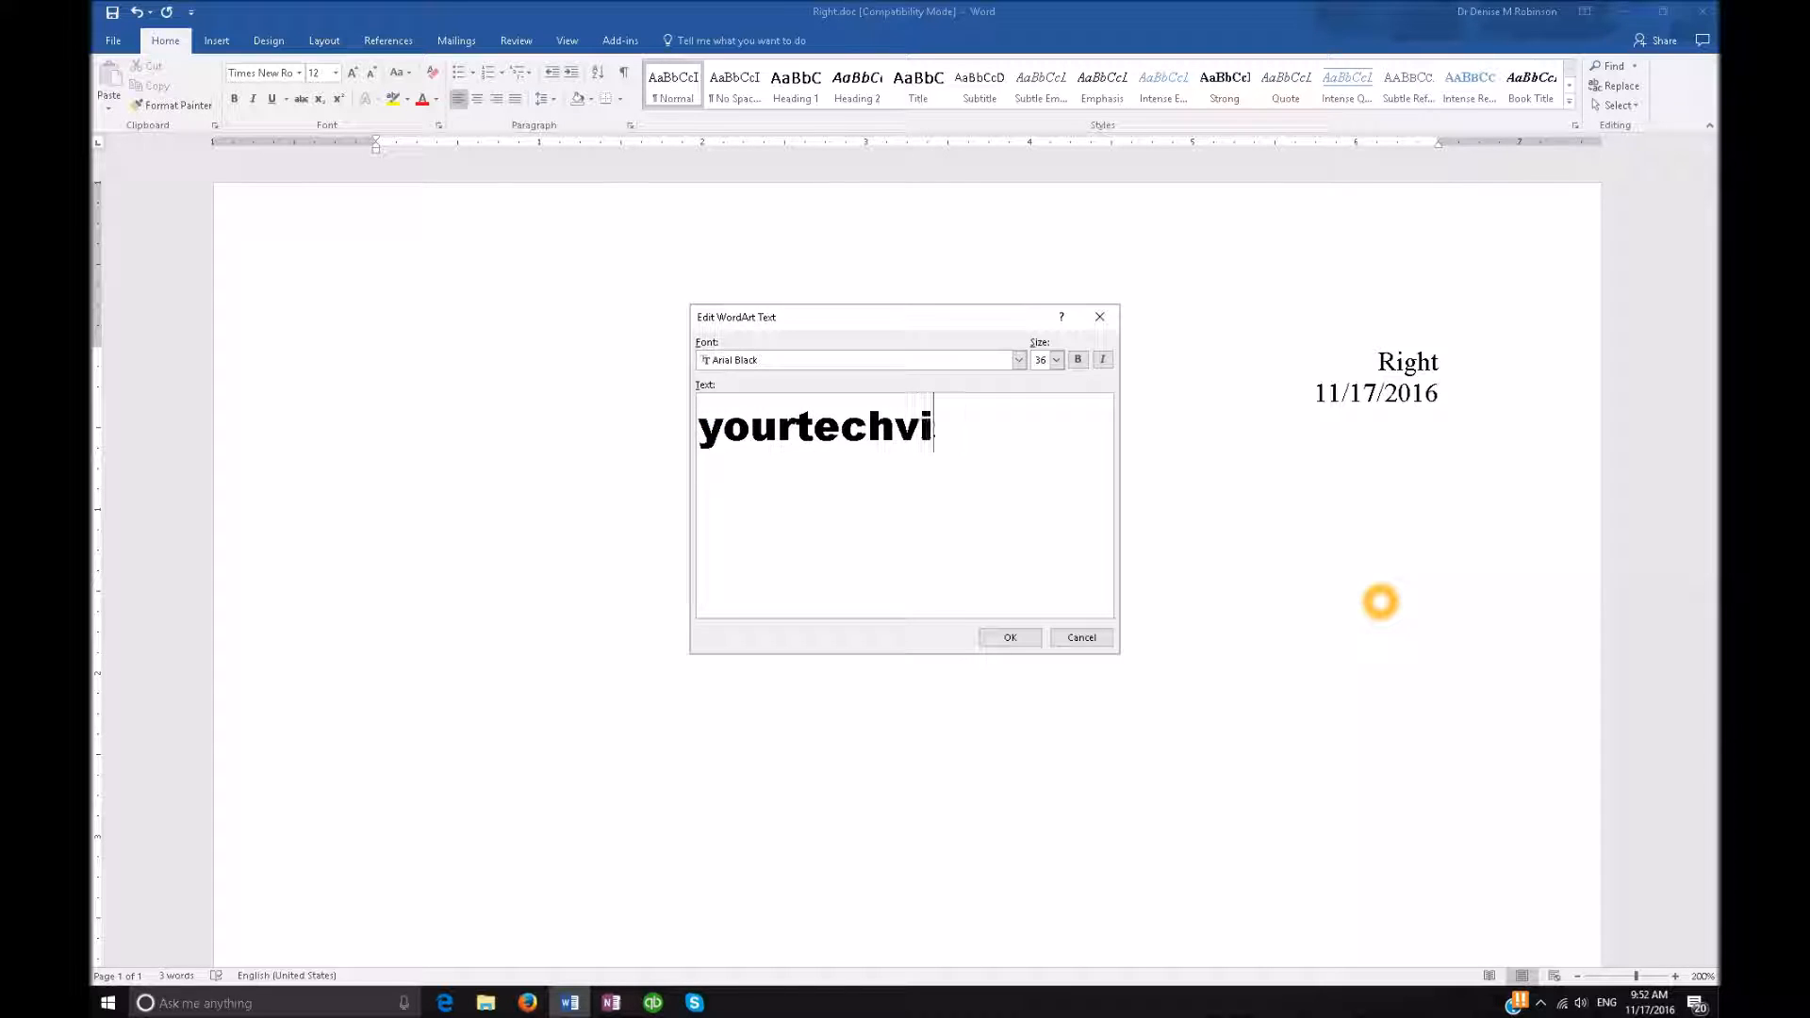
pyautogui.write('sion.com')
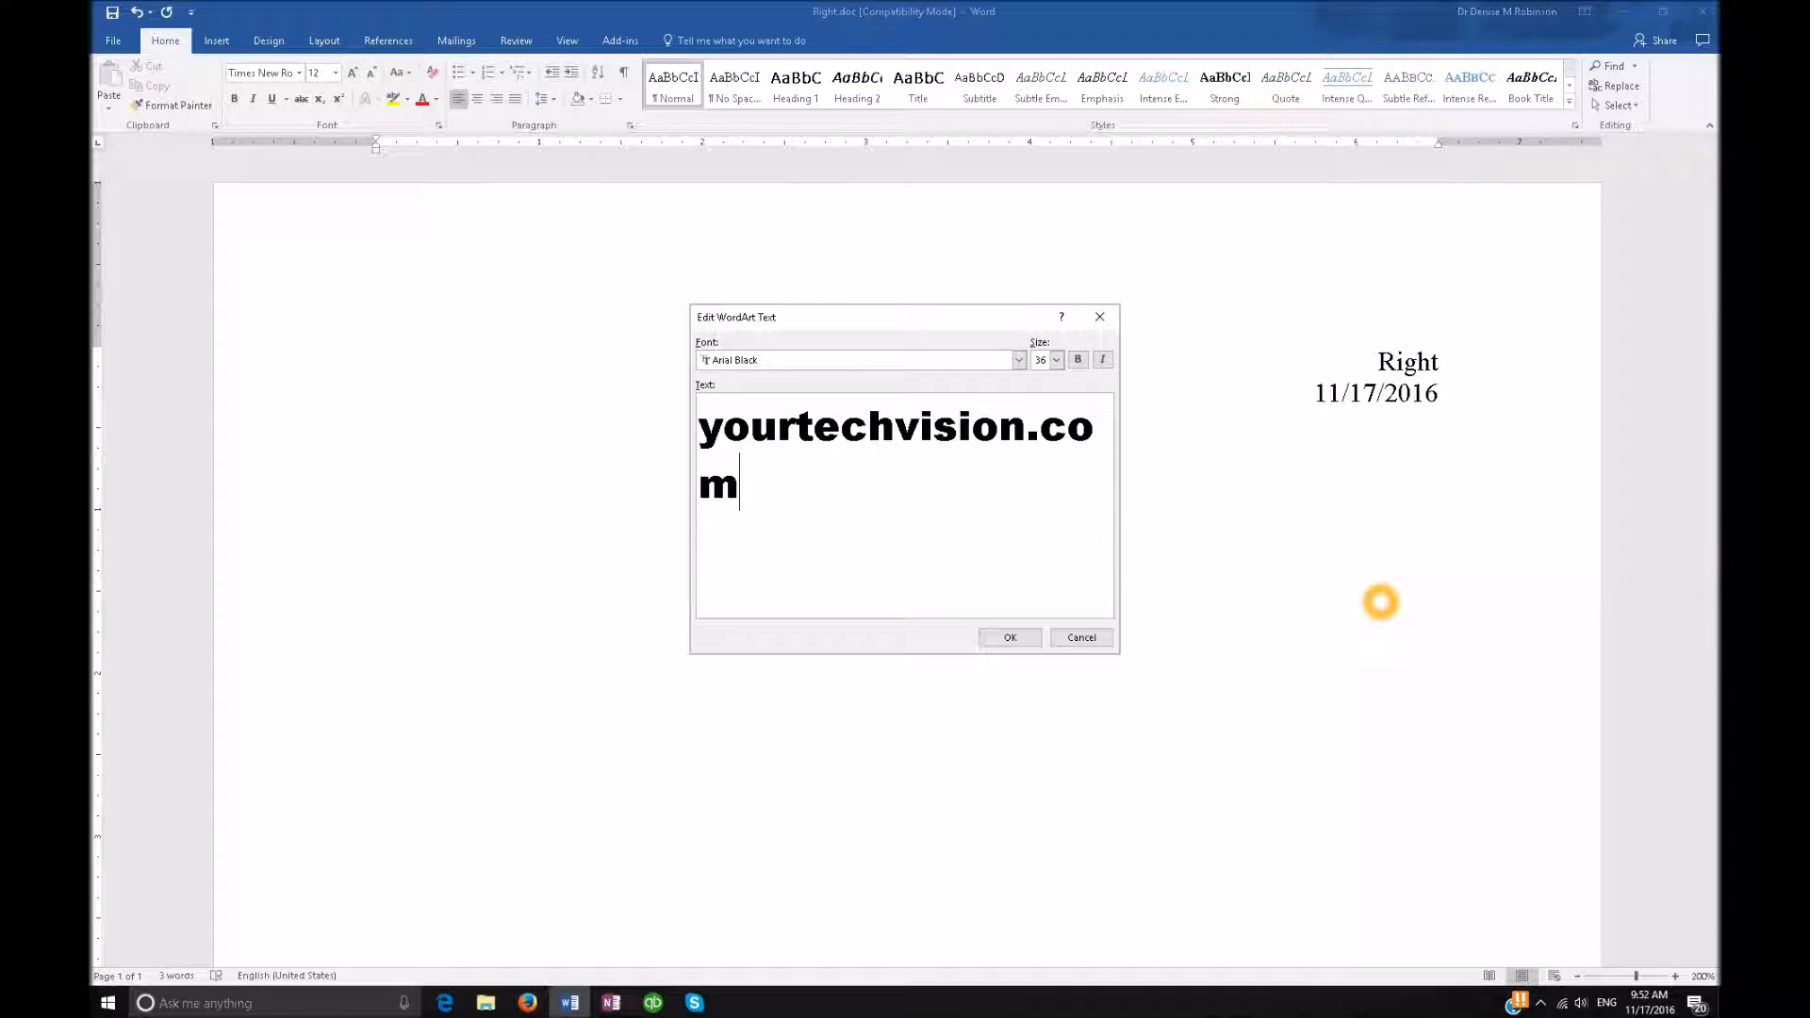
pyautogui.press('Tab')
pyautogui.press('Return')
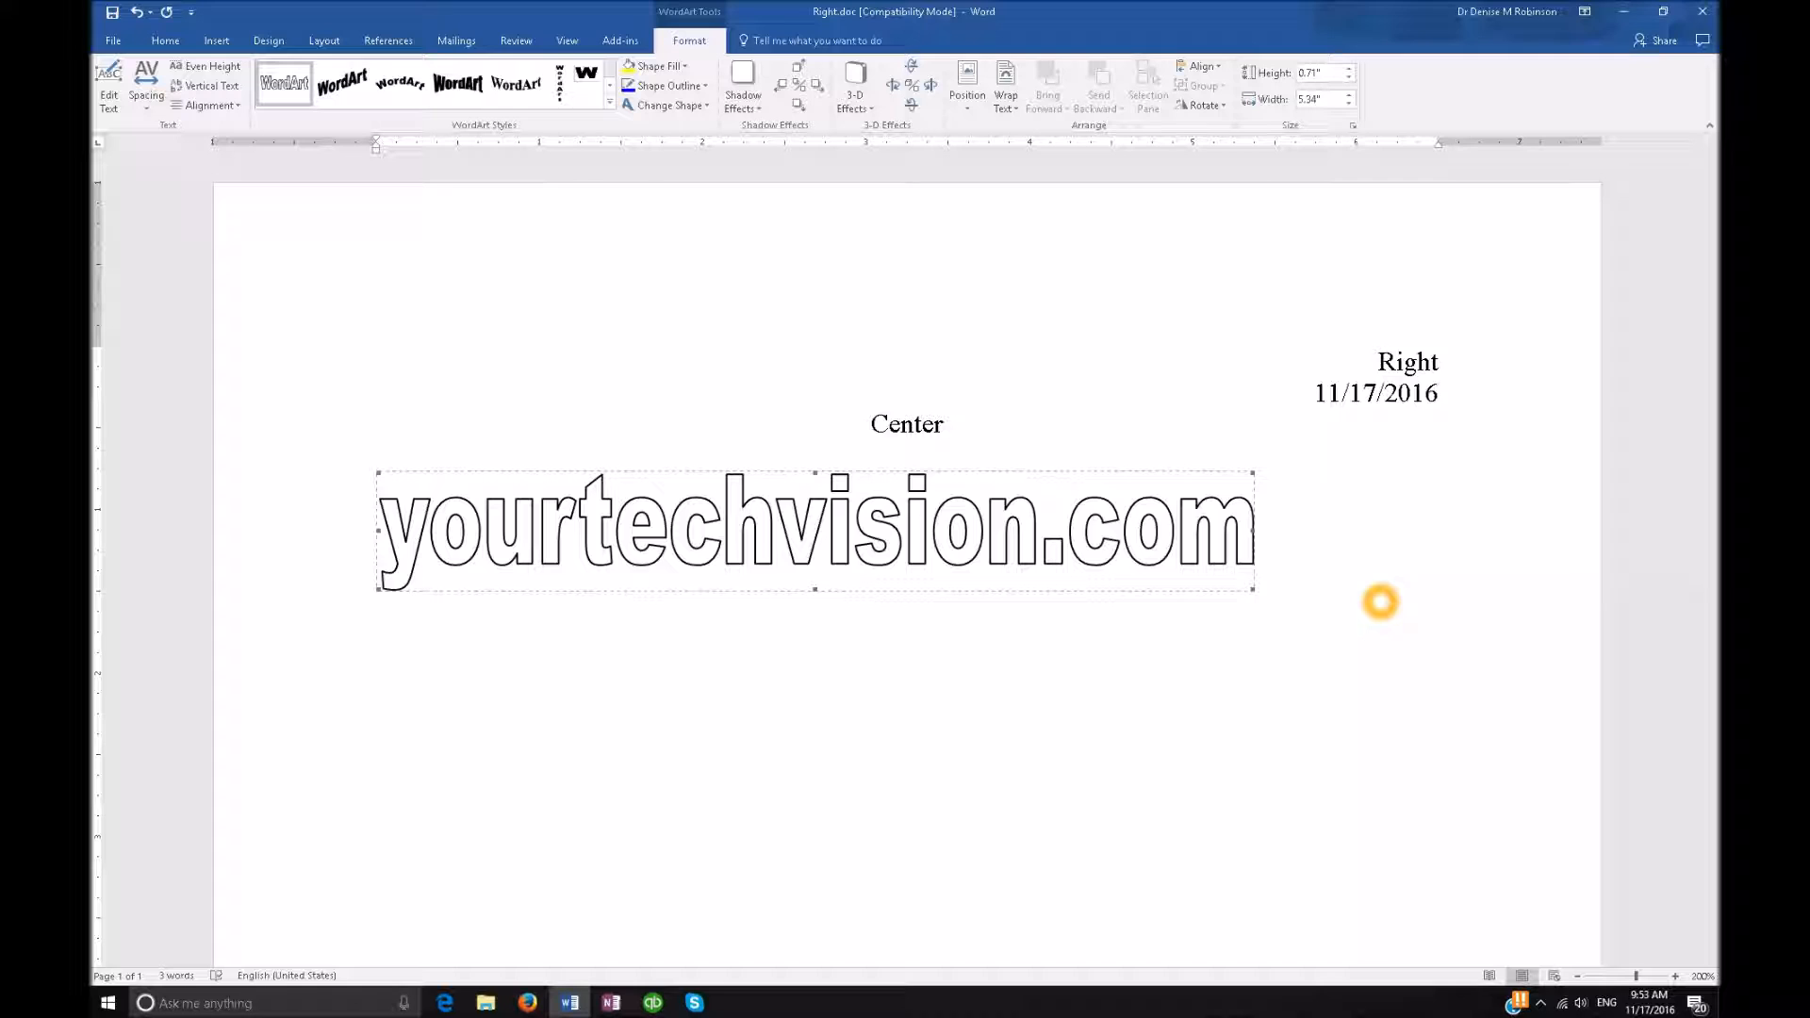
# Format the "yourtechvision.com" WordArt with a standard green fill, keeping the black 0.75 pt outline
pyautogui.hotkey('shift', 'F10')
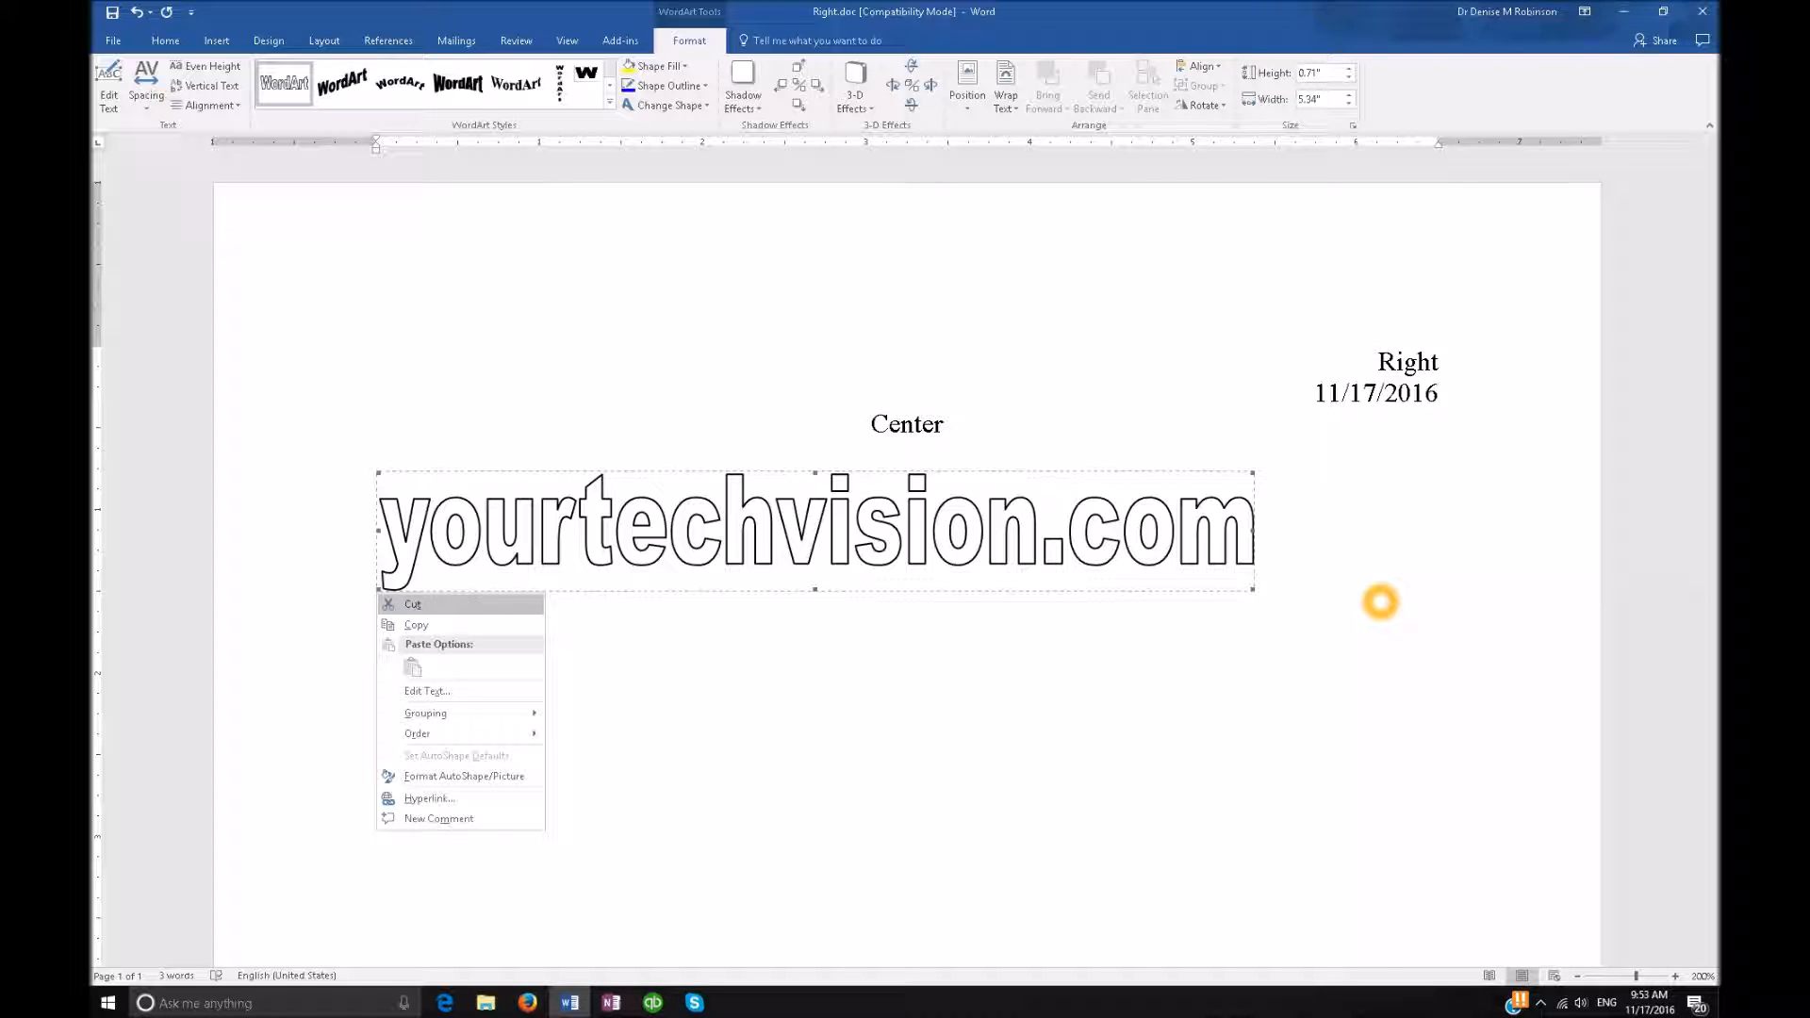
pyautogui.press('Up')
pyautogui.press('Up')
pyautogui.press('Up')
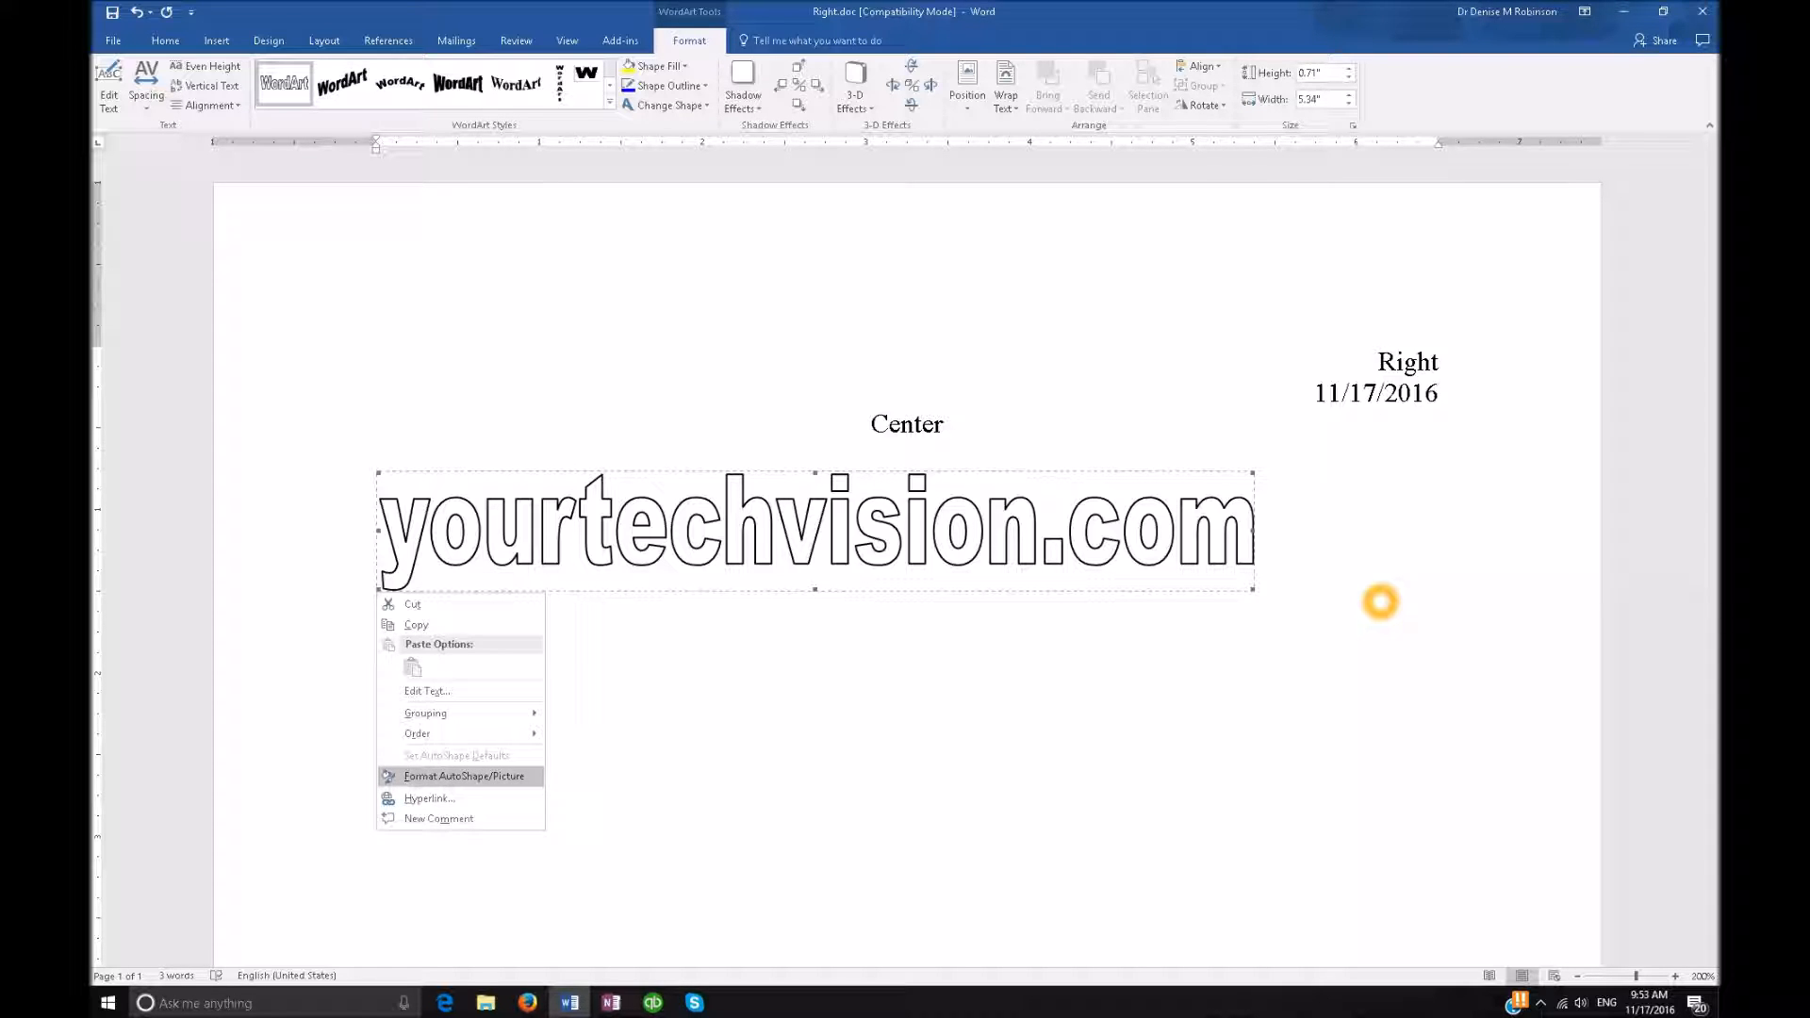
pyautogui.press('Return')
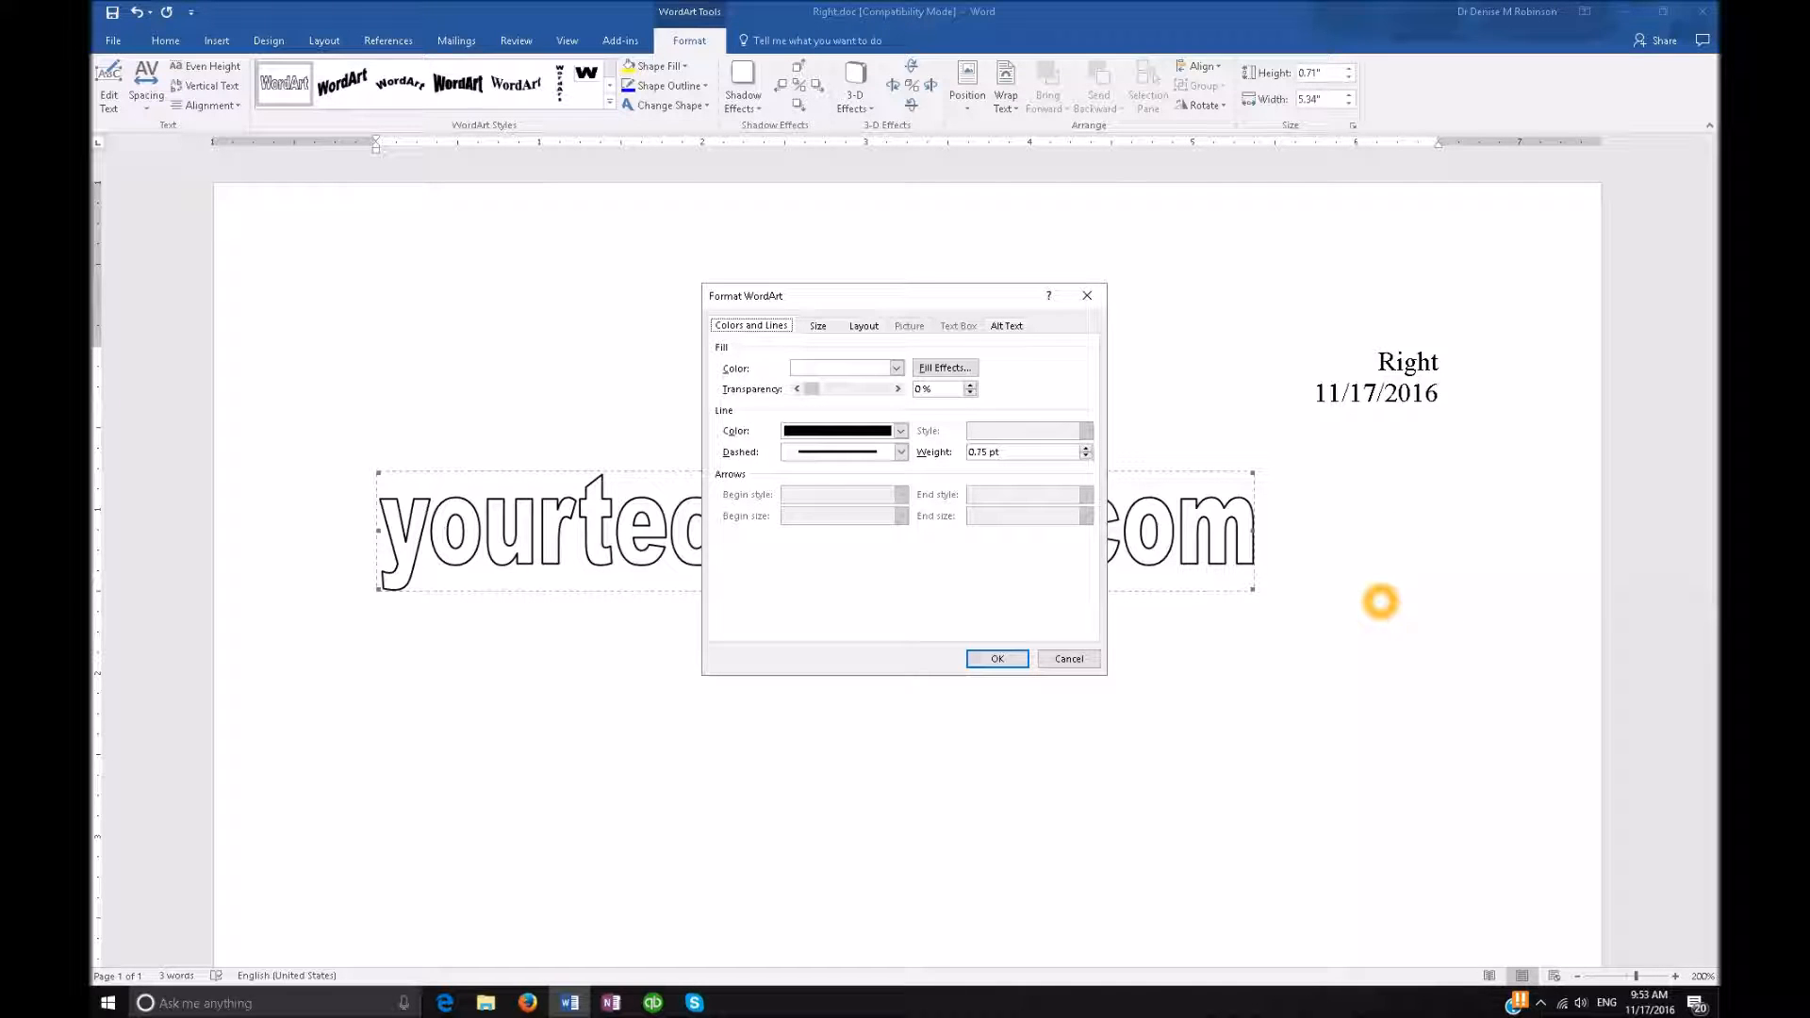
pyautogui.press('Tab')
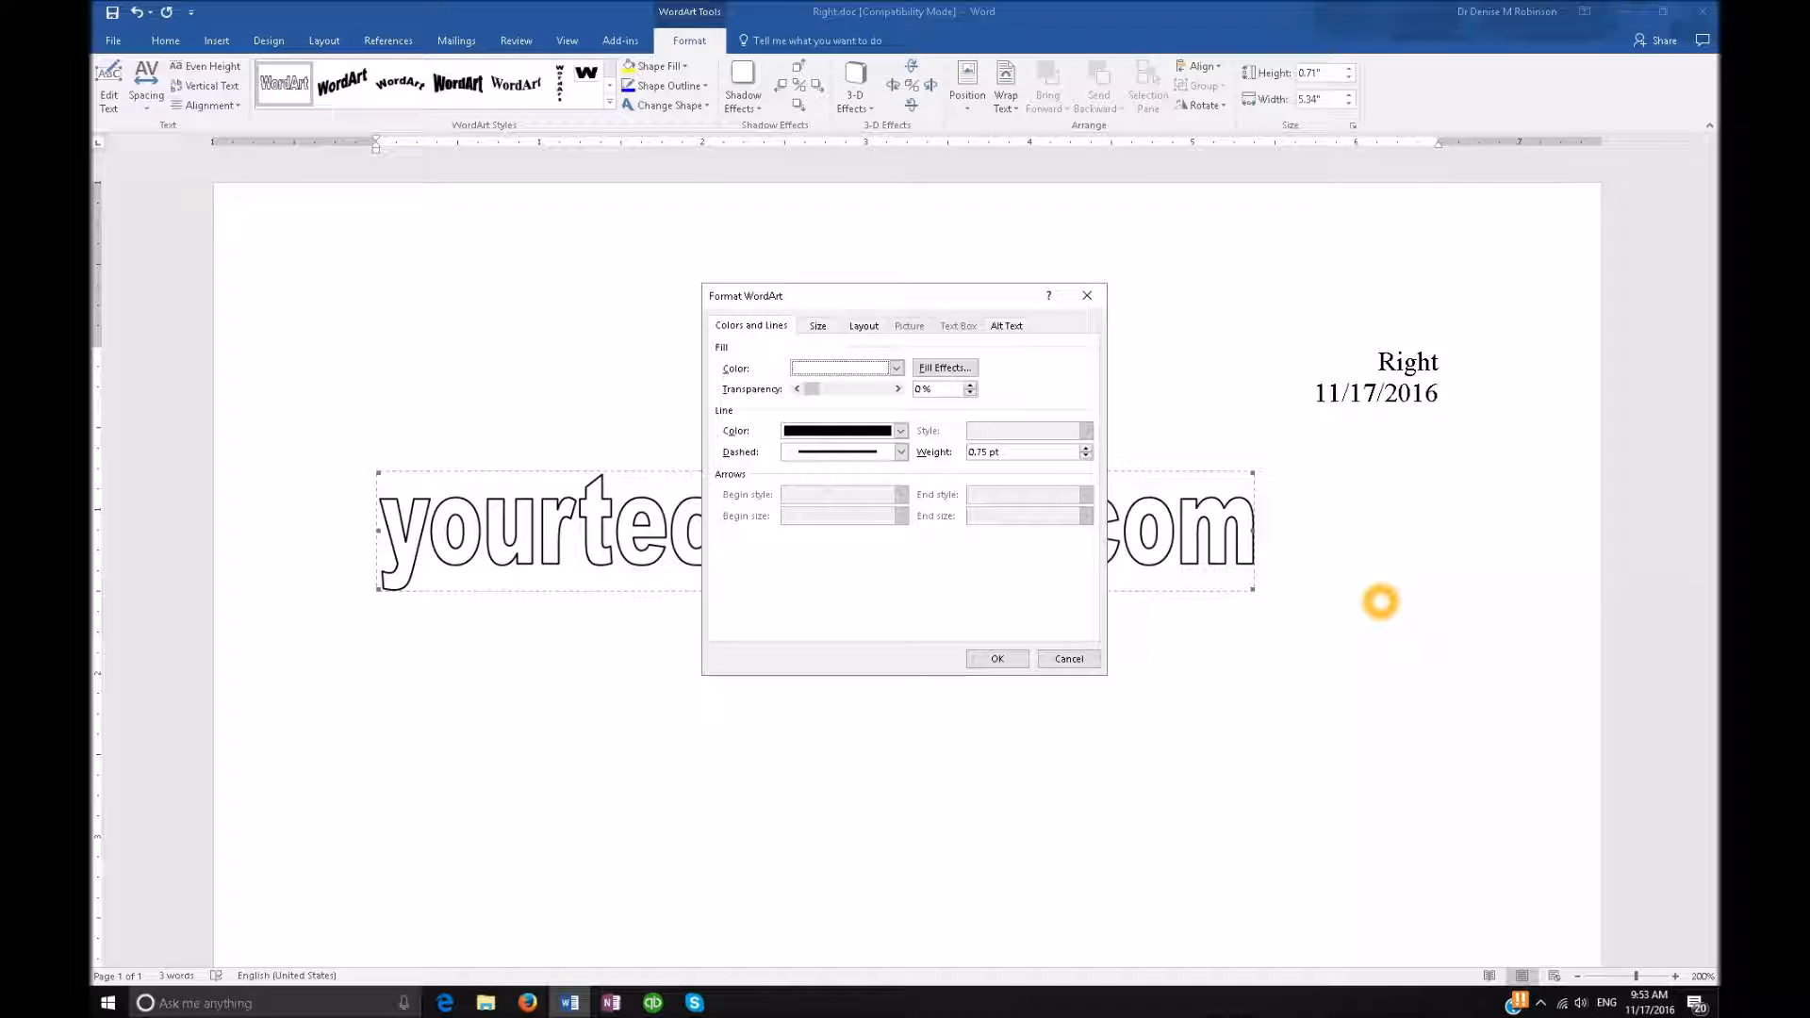
pyautogui.hotkey('alt', 'Down')
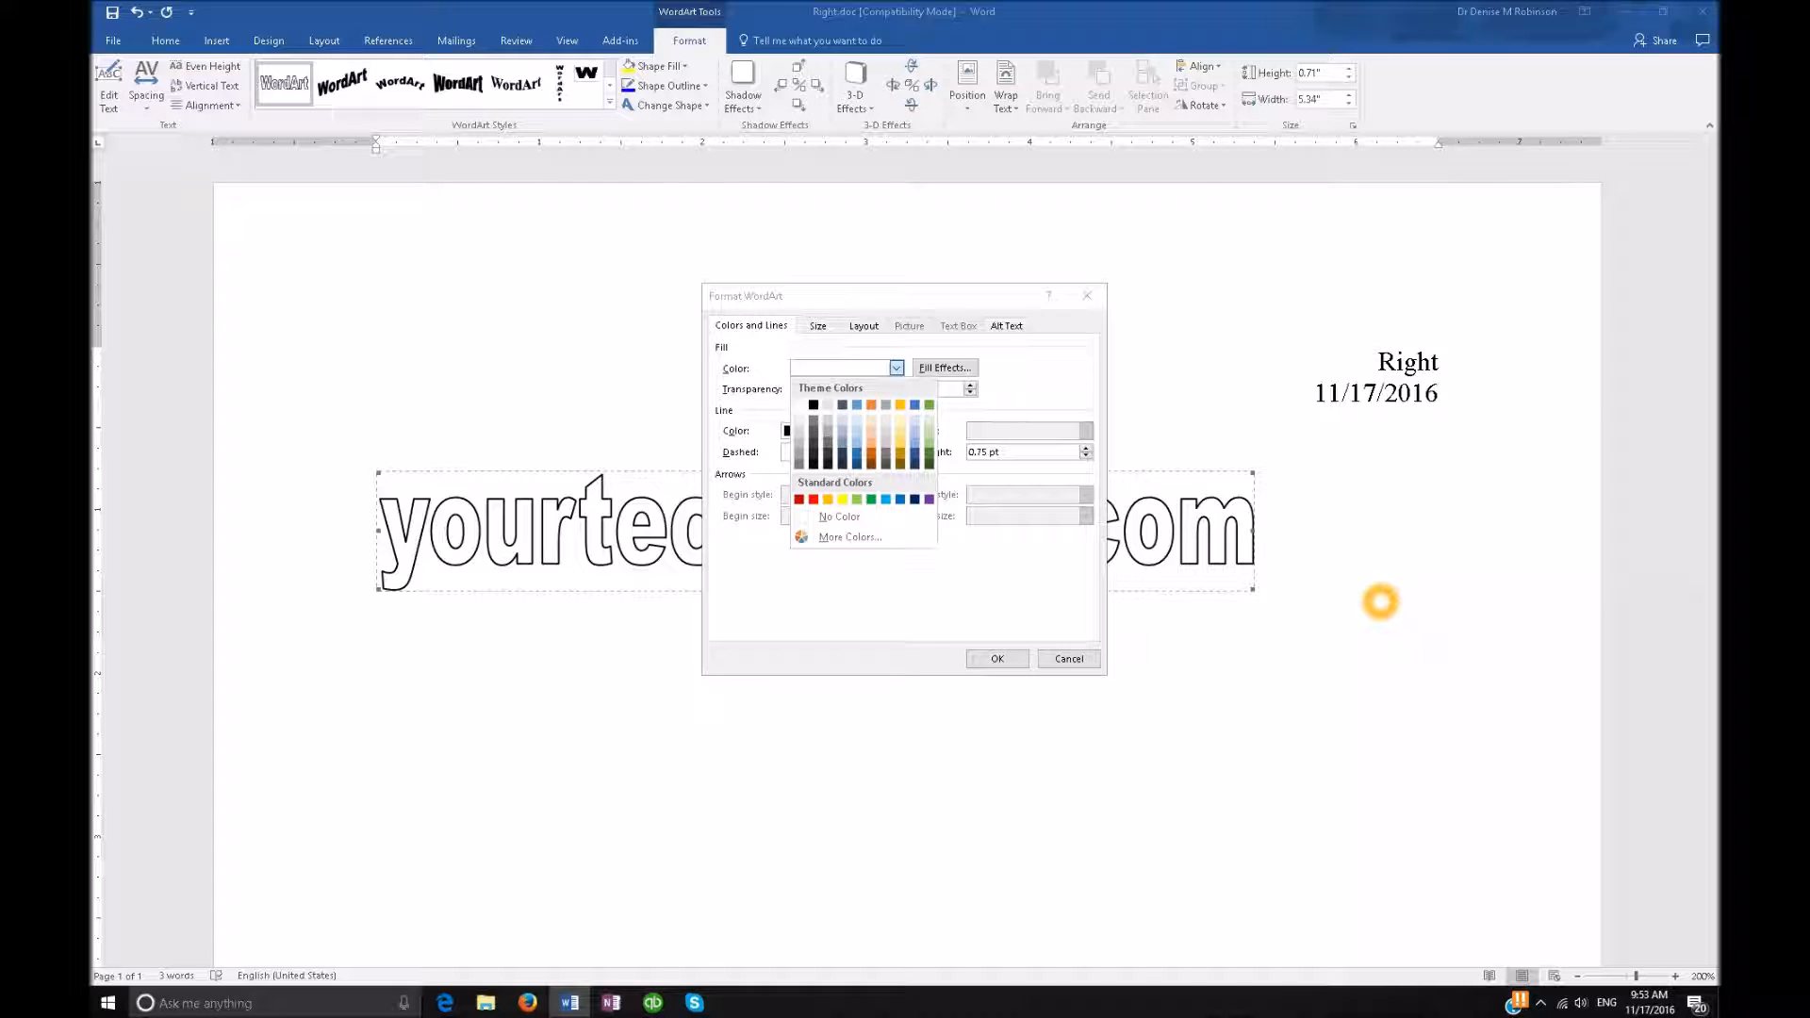
pyautogui.press('Up')
pyautogui.press('Up')
pyautogui.press('Up')
pyautogui.press('Return')
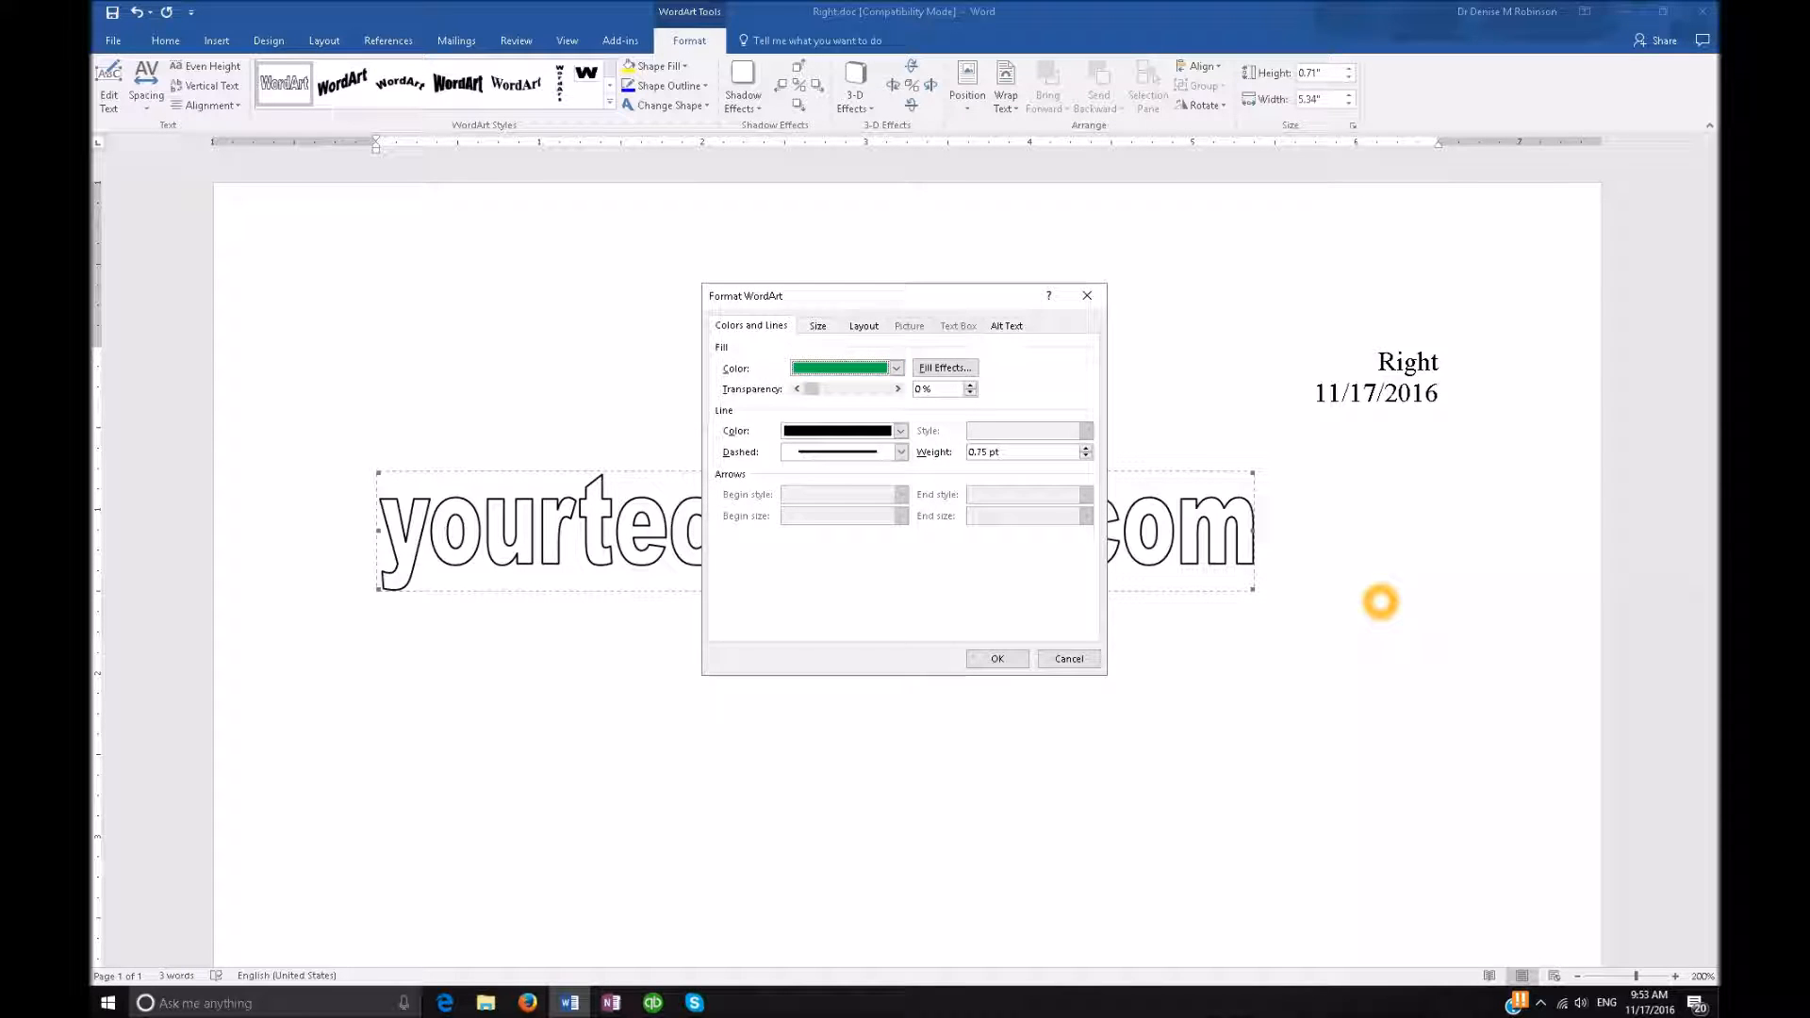
pyautogui.press('Tab')
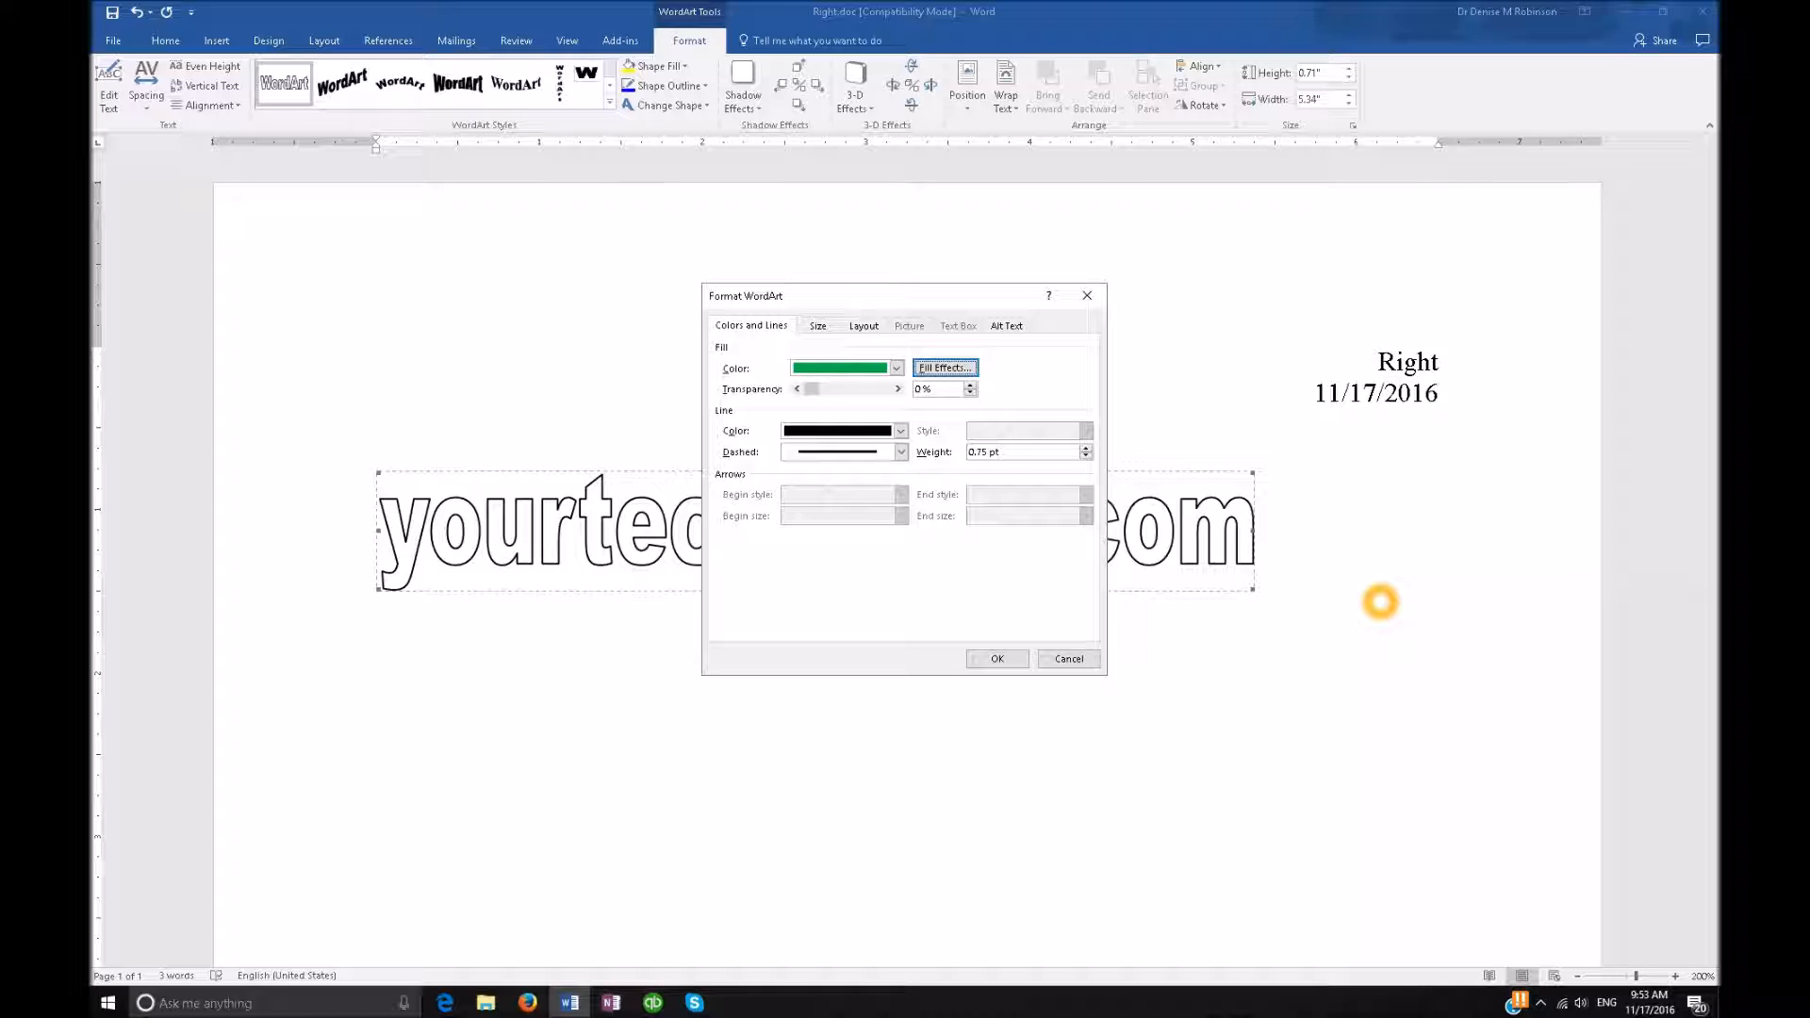
pyautogui.press('Tab')
pyautogui.press('Tab')
pyautogui.press('Tab')
pyautogui.press('Tab')
pyautogui.press('Tab')
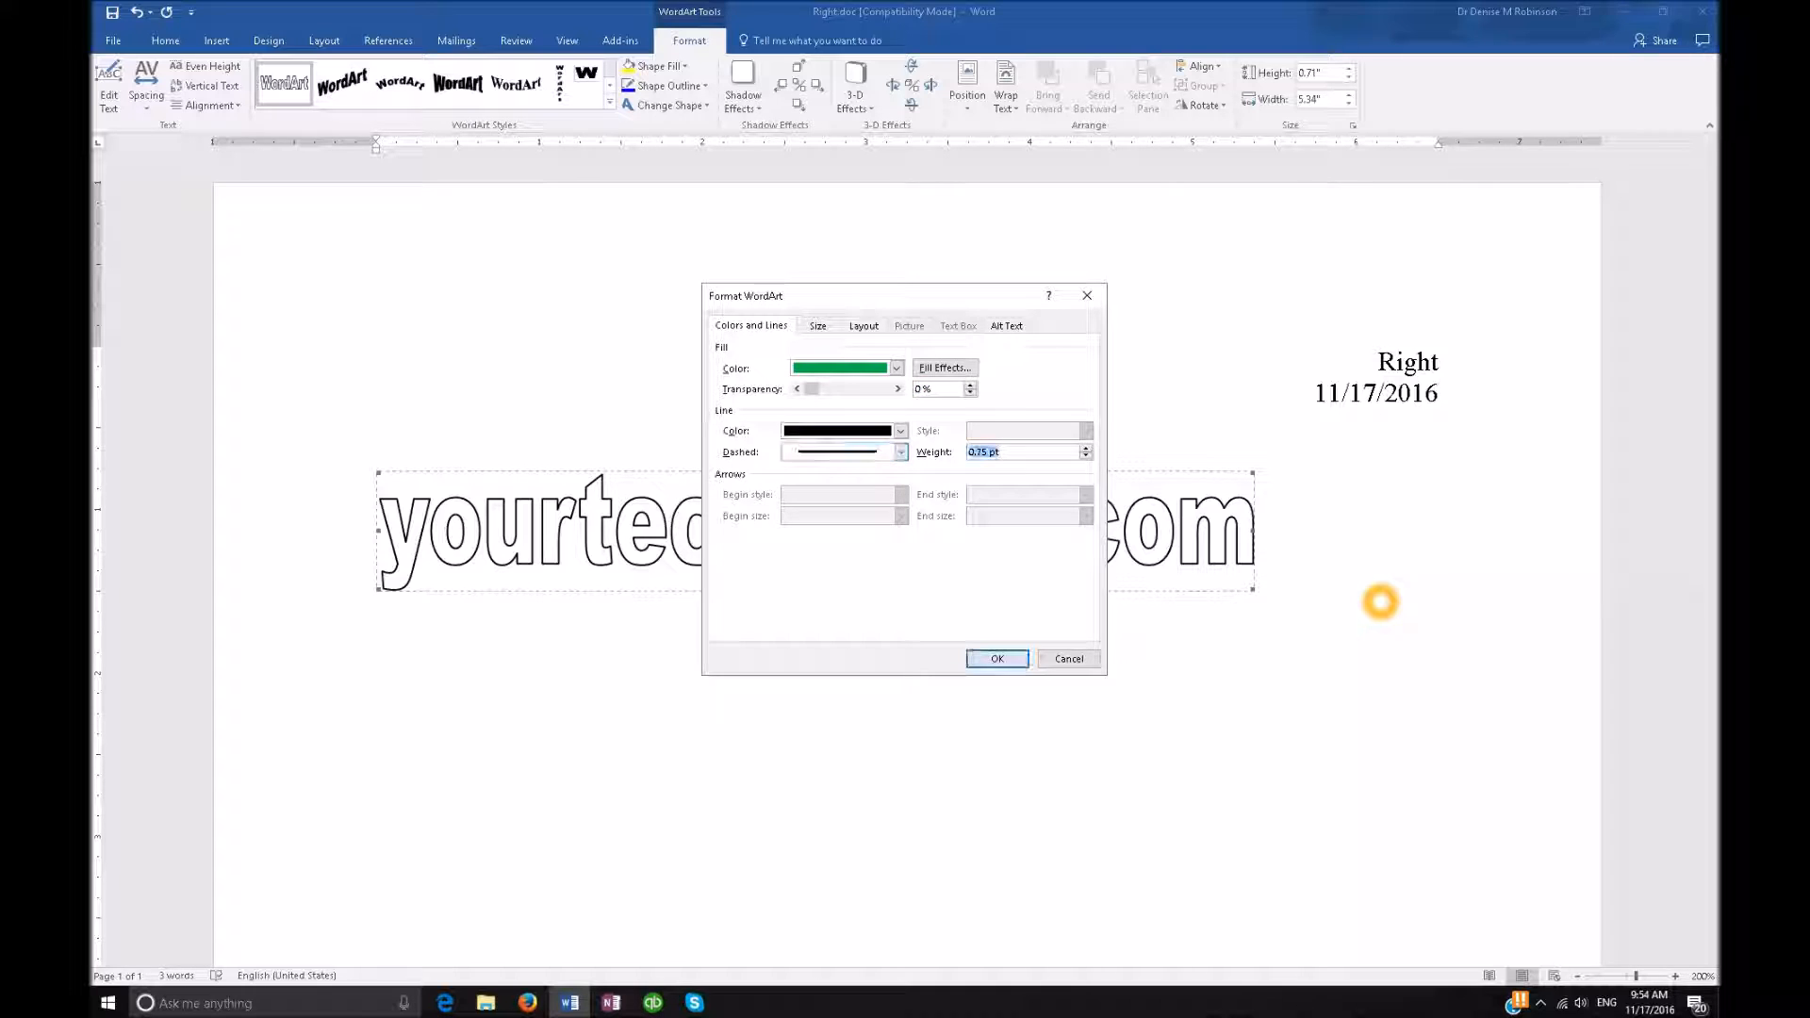
pyautogui.press('Return')
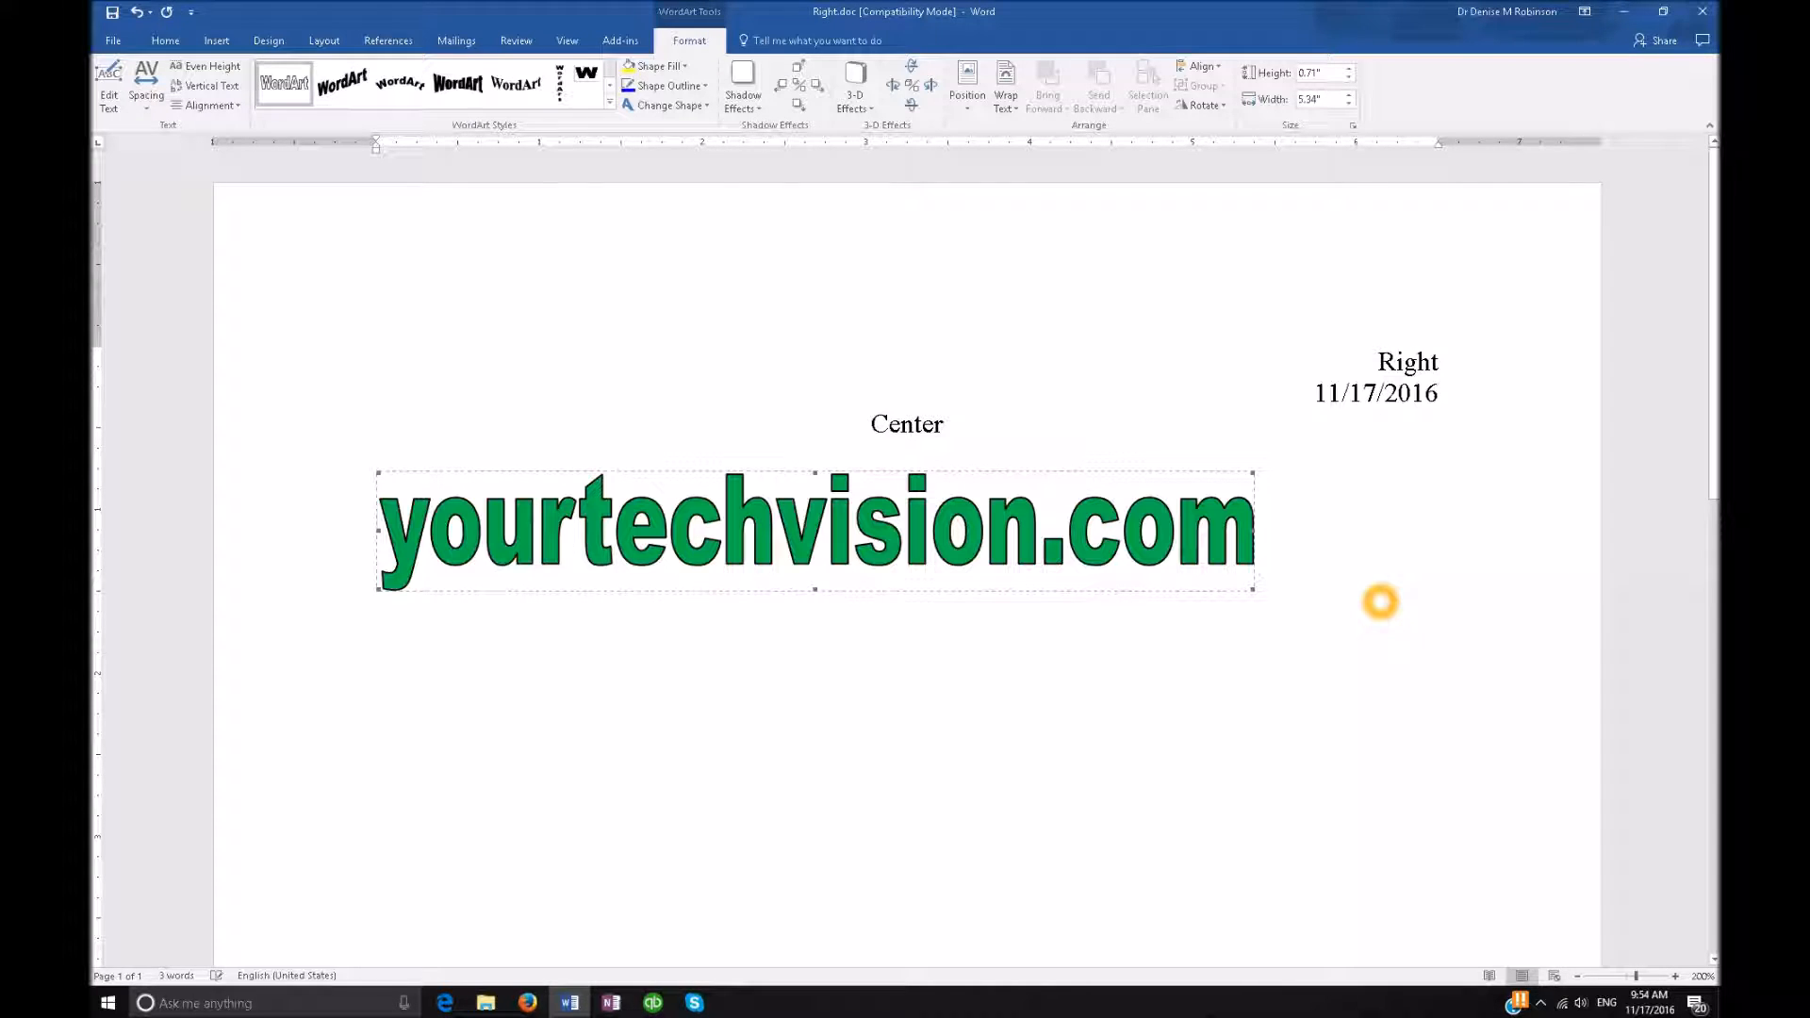
# Show the access-key hints for the commands while the WordArt is selected
pyautogui.click(1380, 600)
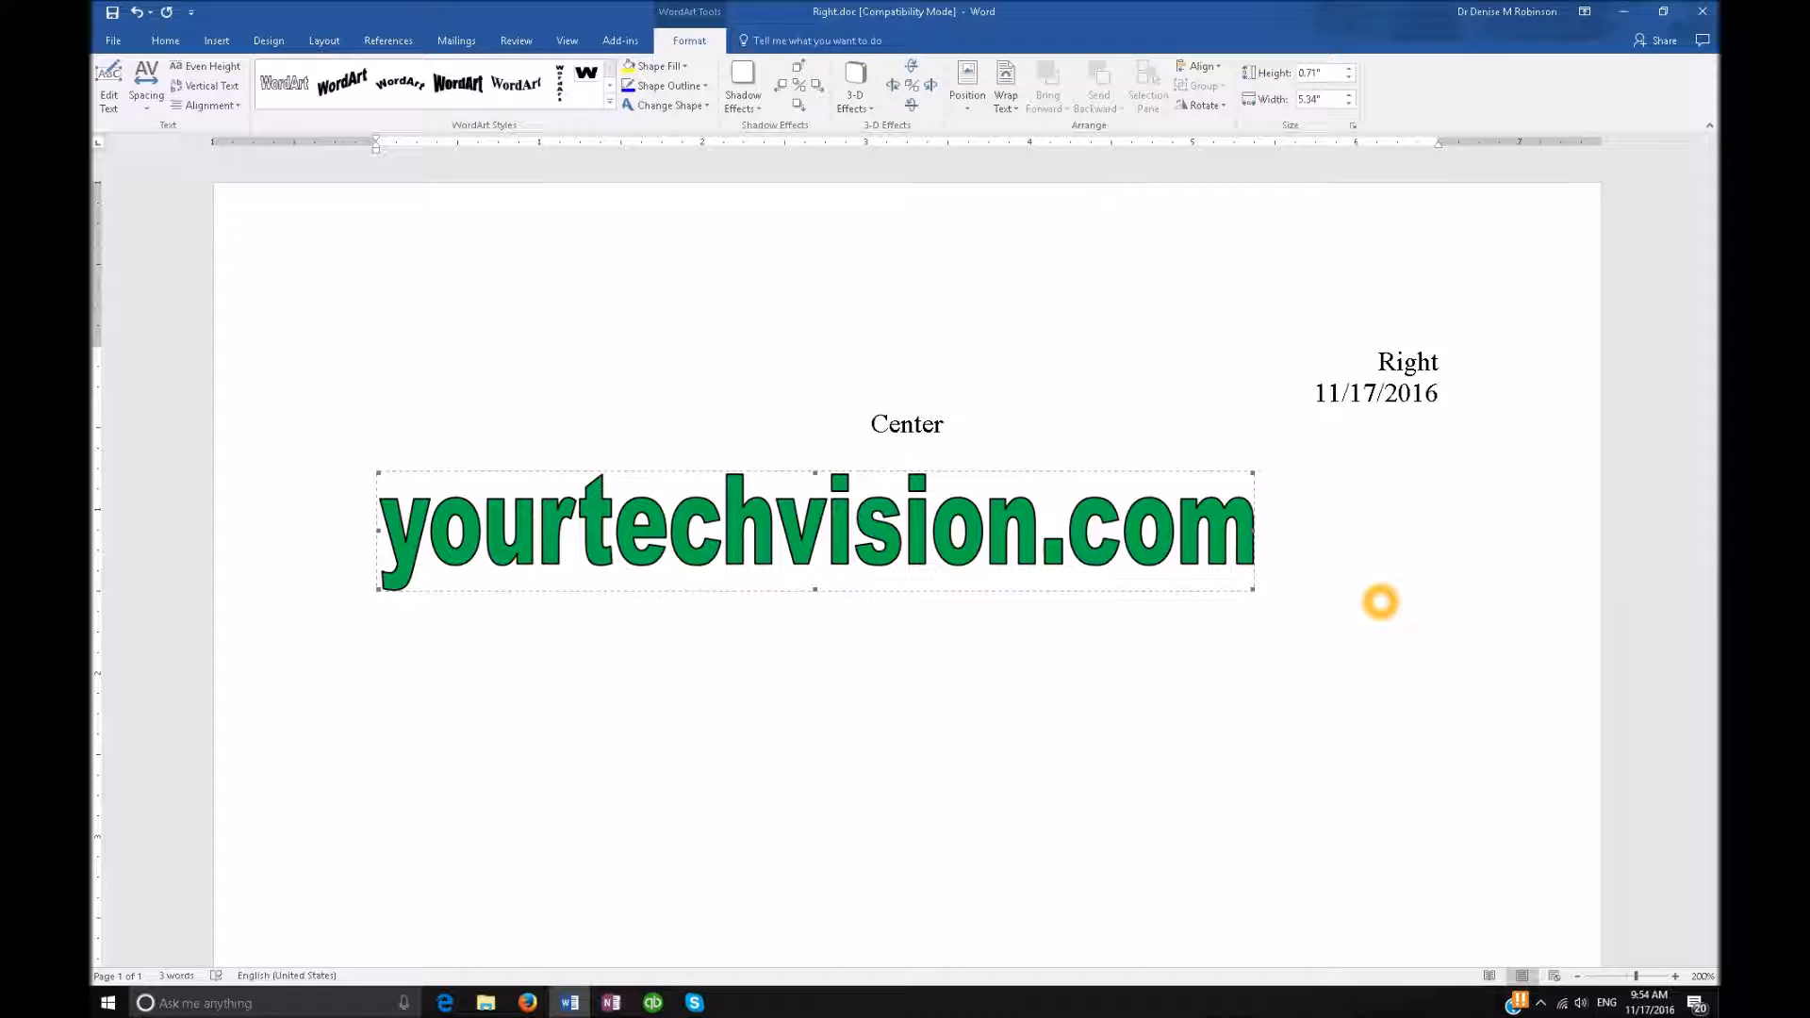
pyautogui.press('alt')
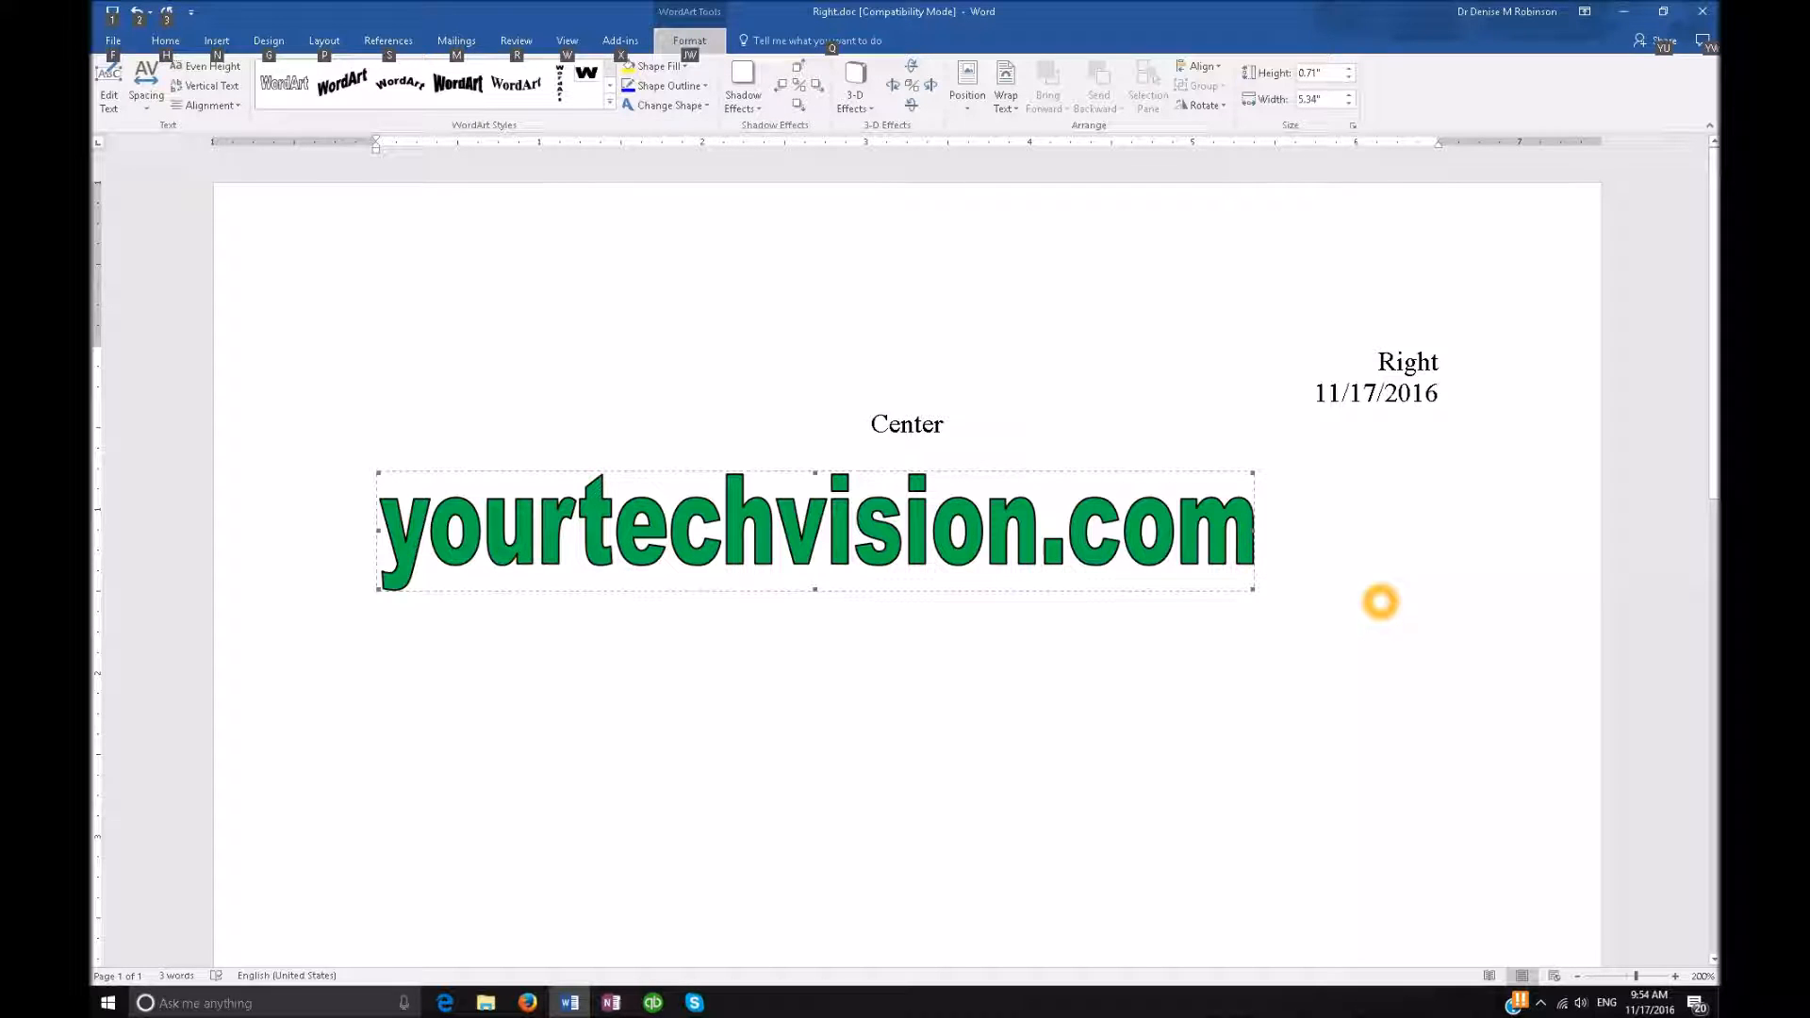